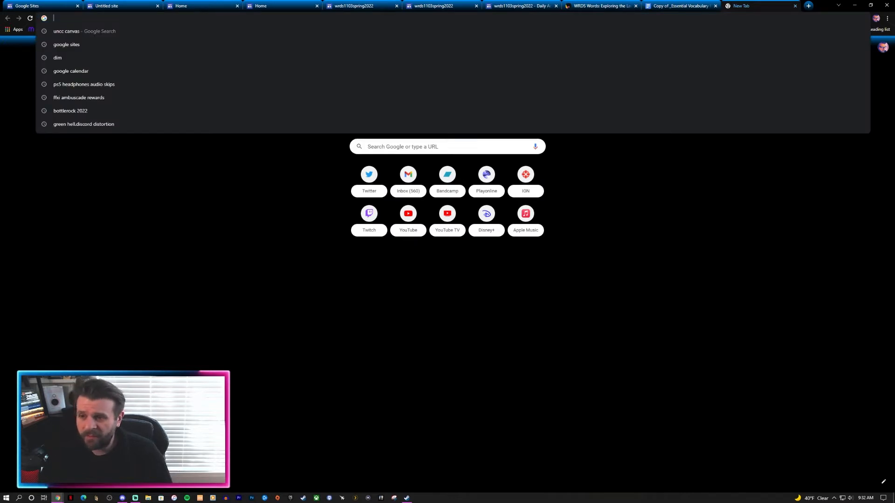
Step: Search Google for 'canva'
type("canva")
key("Return")
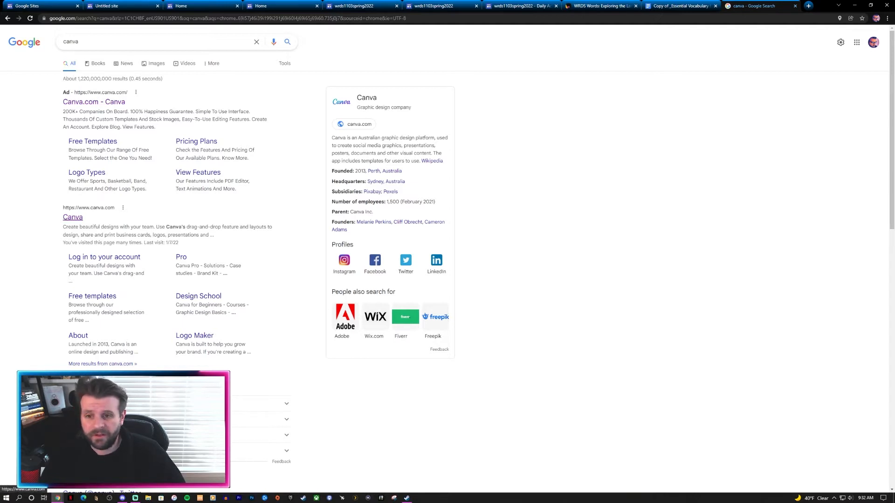
Step: Go to the Canva website and create a blank US business card design
left_click(72, 217)
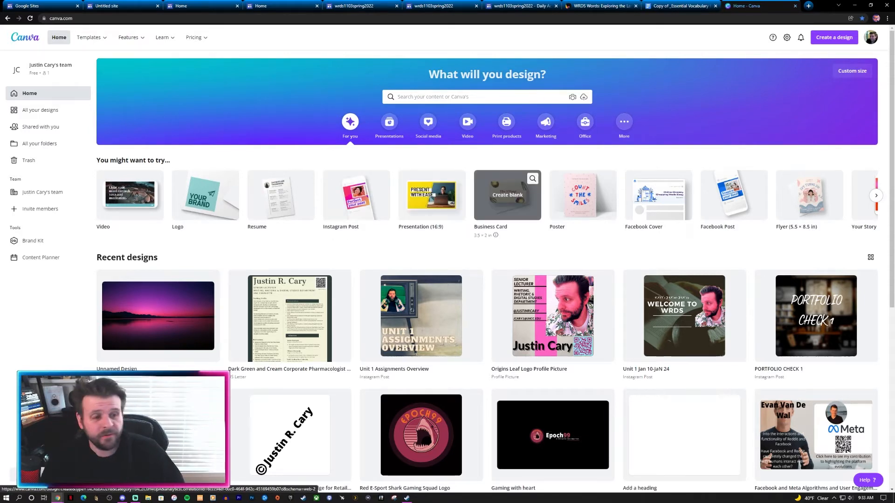
left_click(508, 194)
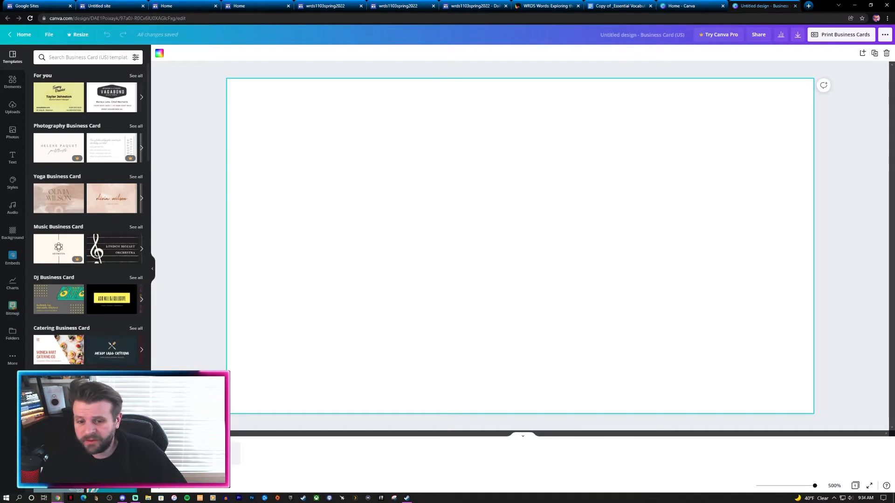
Step: Hide the page thumbnails, browse the templates, then show the Background options
left_click(523, 436)
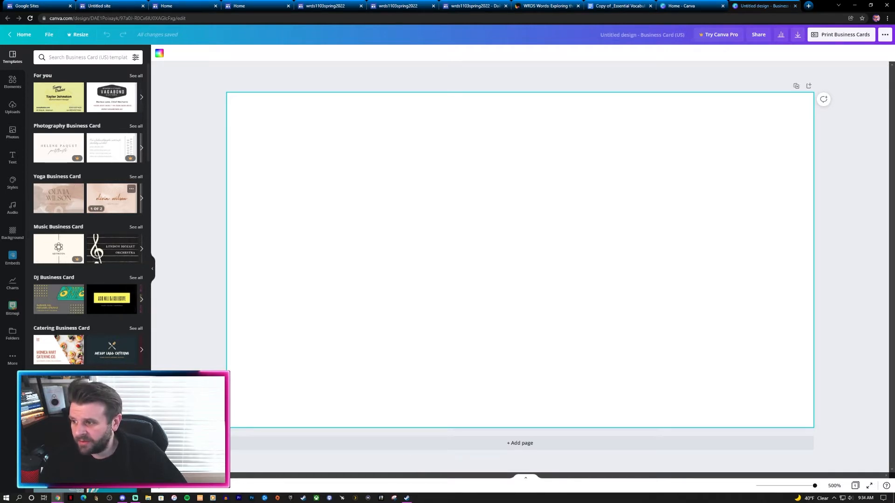
scroll(112, 280, "down", 3)
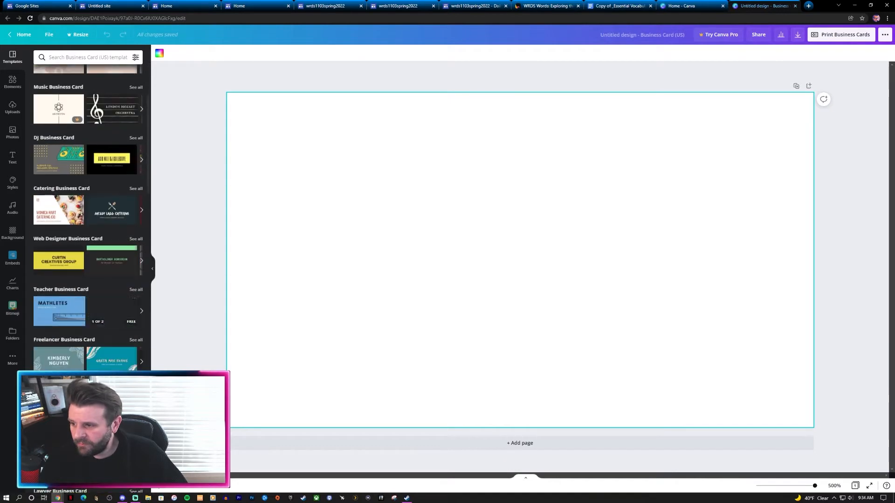
scroll(114, 312, "up", 3)
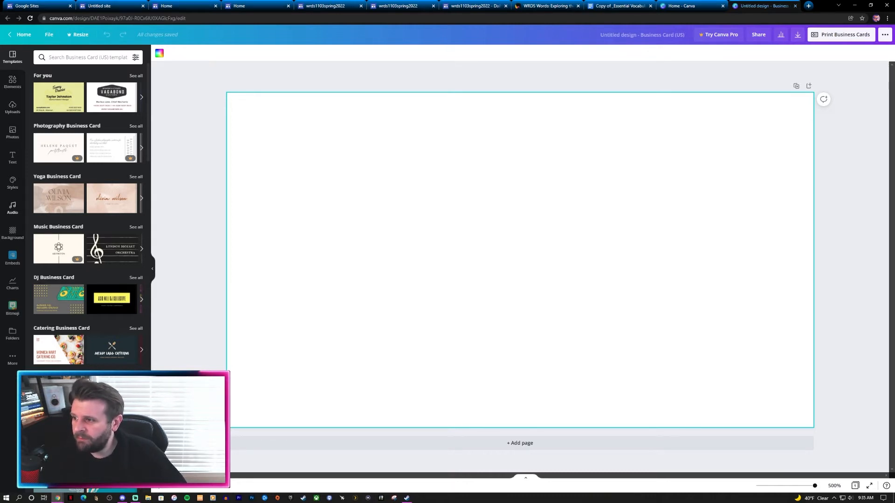
left_click(12, 232)
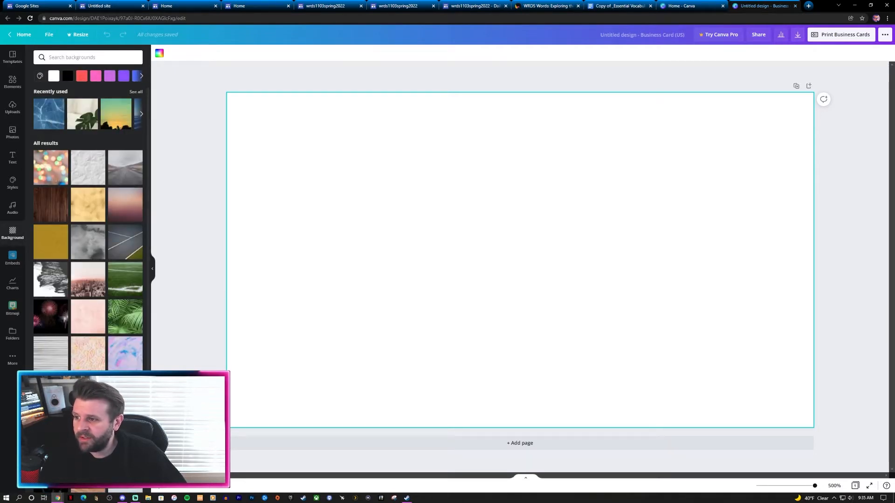
Step: Preview the dark-blue gradient, starry sky, pink gradient and peach-mauve sunset backgrounds
left_click(141, 114)
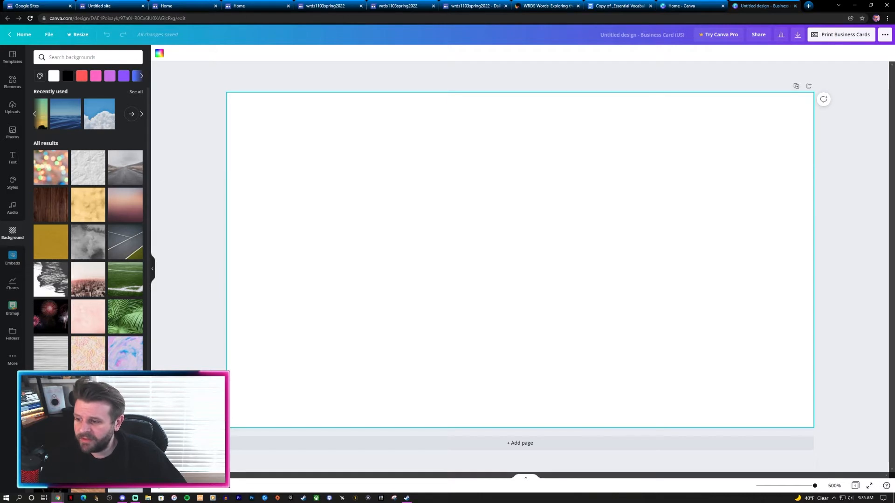
scroll(88, 326, "down", 5)
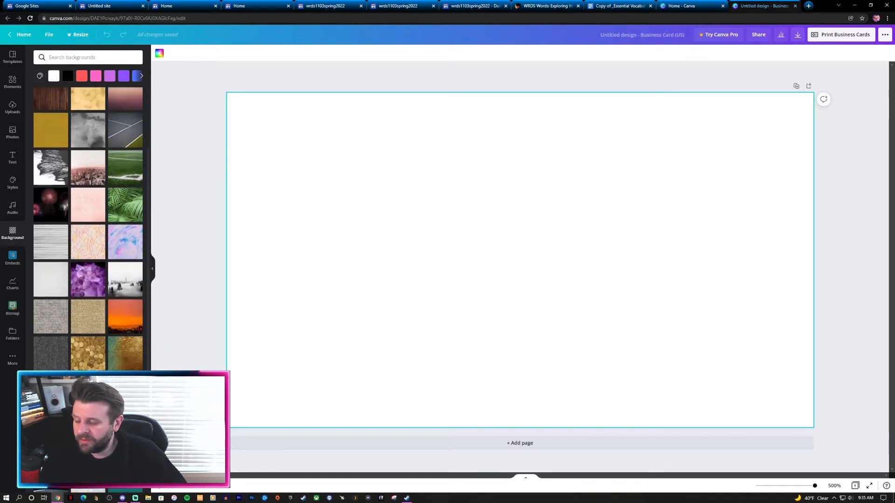
scroll(88, 321, "down", 5)
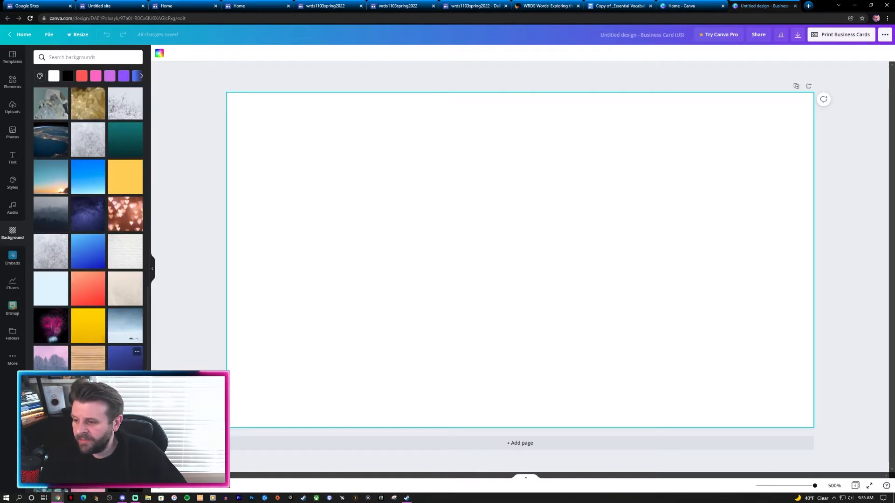
left_click(125, 358)
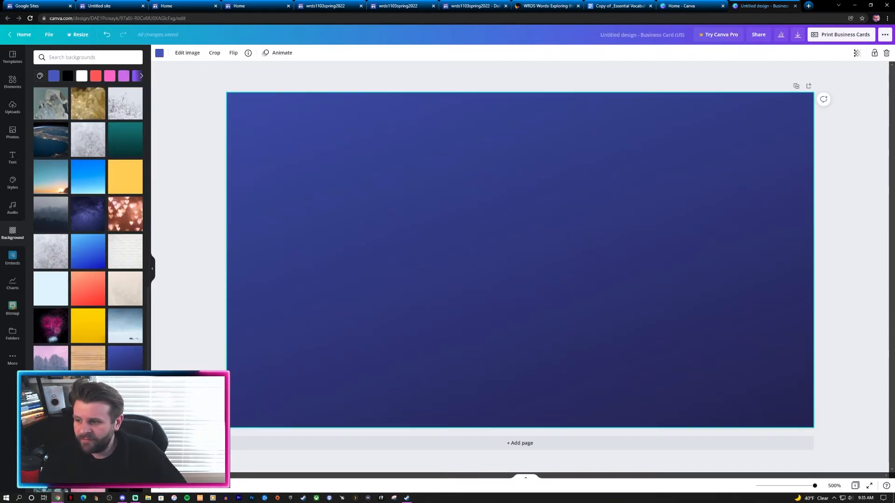
scroll(125, 331, "down", 2)
left_click(125, 318)
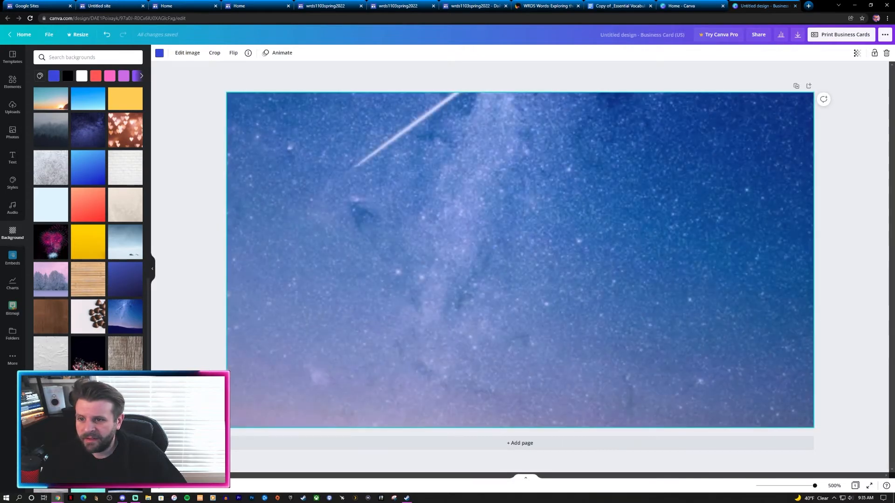
scroll(88, 228, "down", 3)
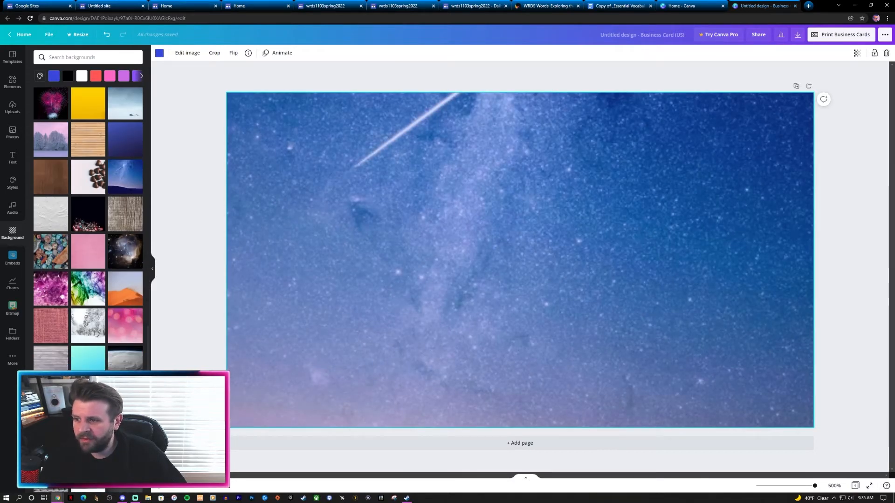
scroll(88, 228, "down", 2)
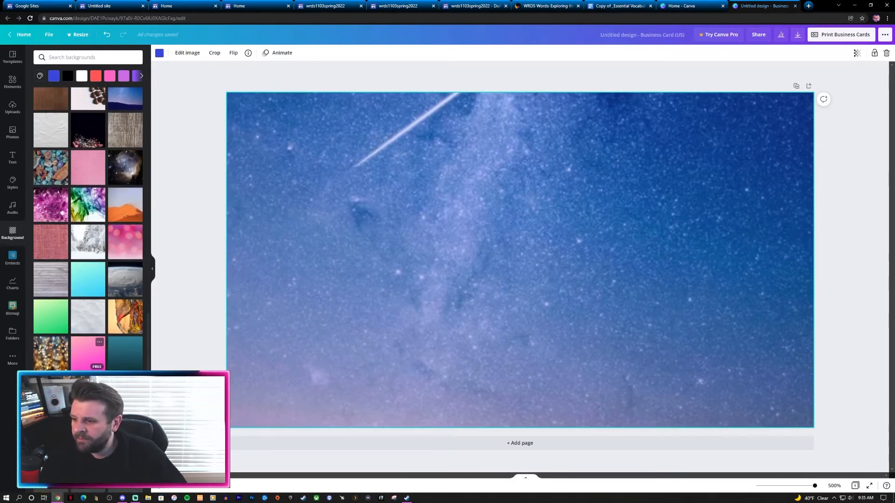
left_click(89, 354)
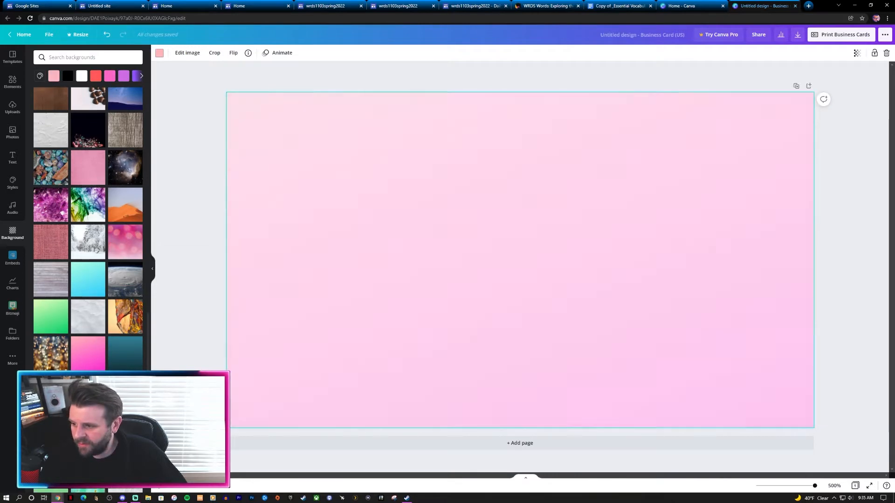
scroll(88, 228, "down", 4)
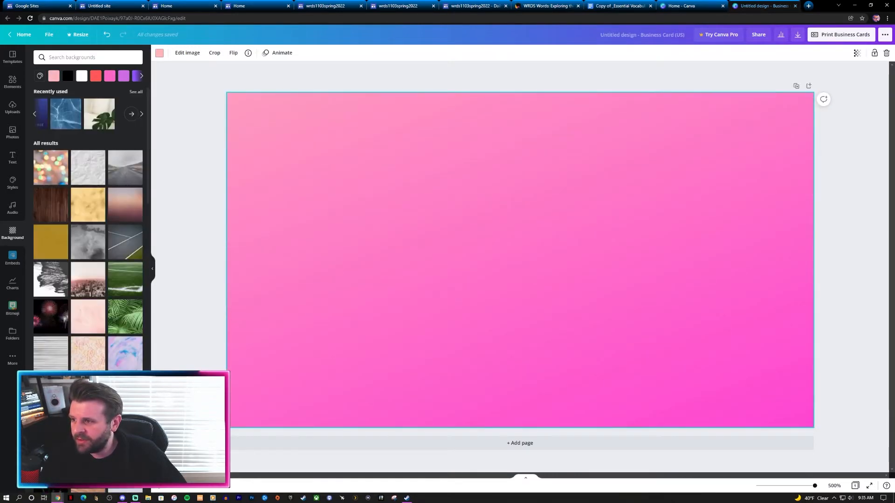
left_click(125, 205)
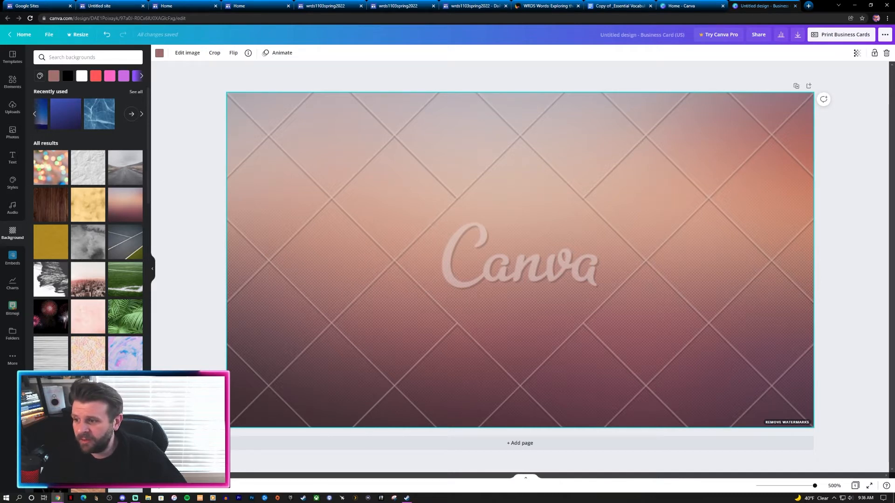
Step: Apply the pink city skyline photo as the background and reselect it
left_click(88, 279)
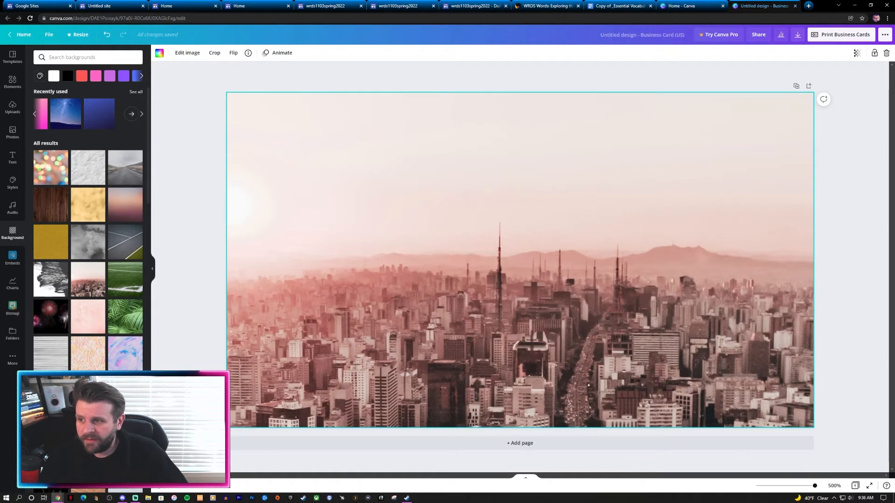
key("Escape")
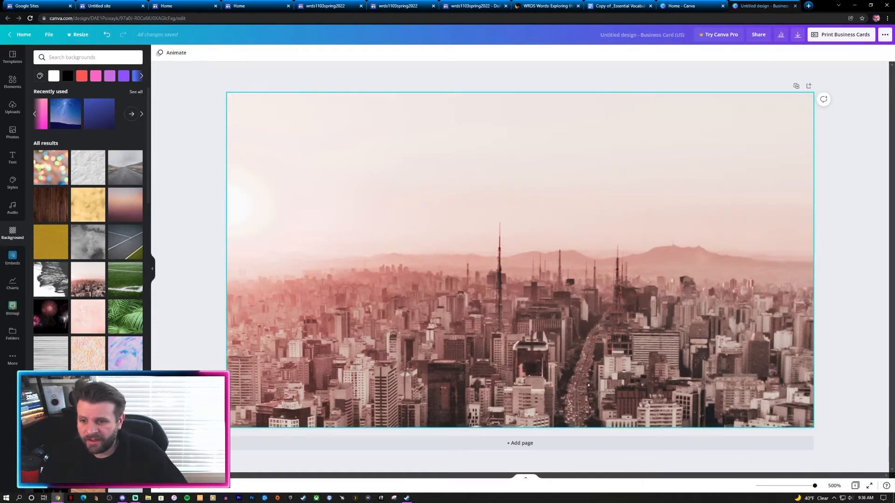
left_click(521, 260)
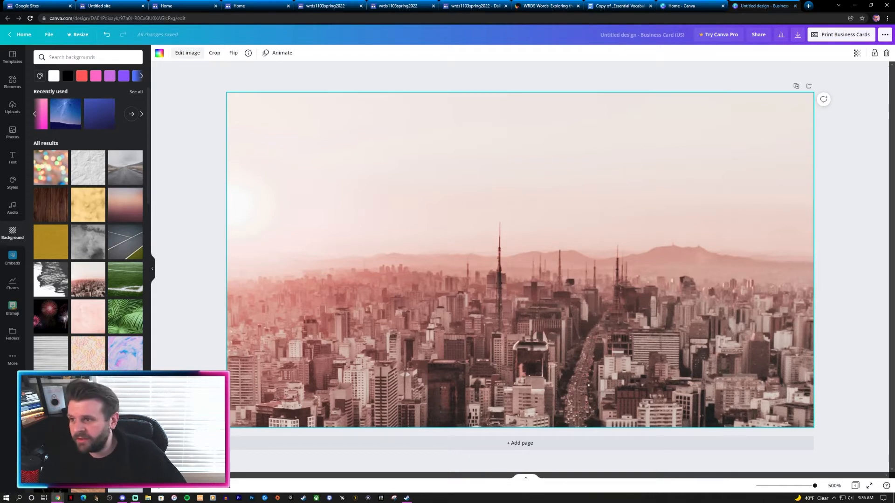
Step: Apply a blur of 5 to the skyline background photo under Edit image Adjust
left_click(187, 52)
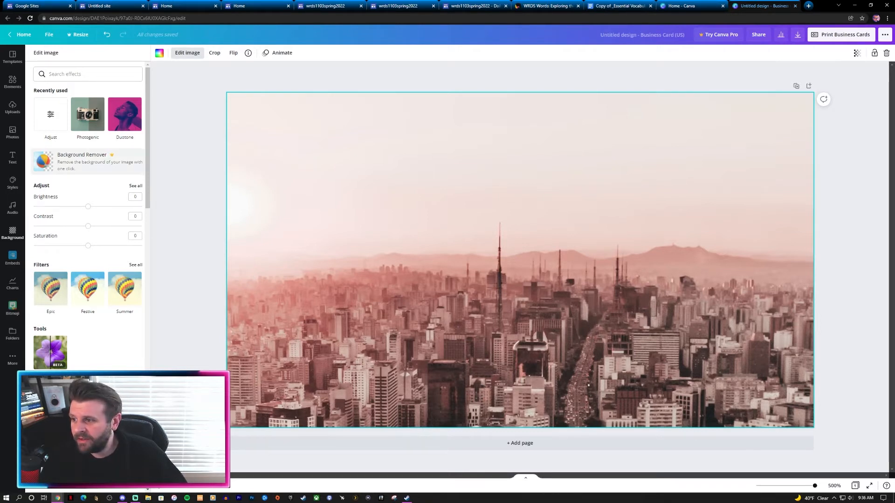
left_click(136, 186)
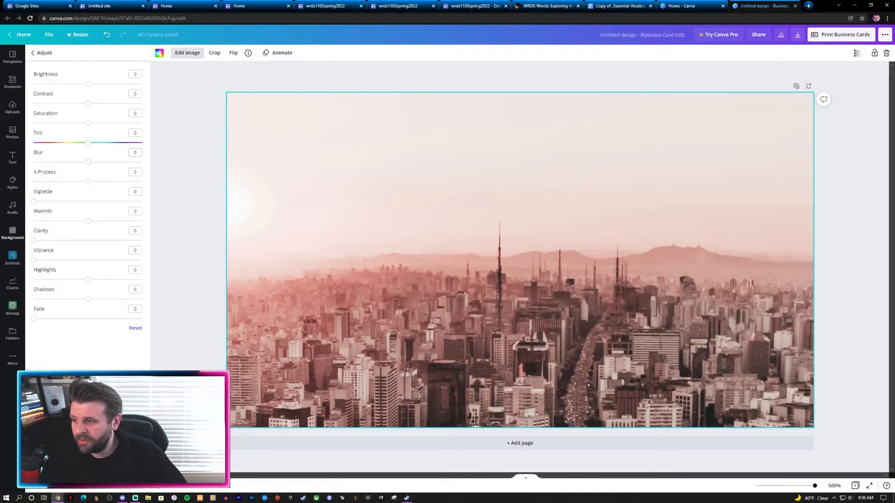
mouse_move(88, 163)
left_mouse_down()
mouse_move(78, 162)
mouse_move(91, 162)
left_mouse_up()
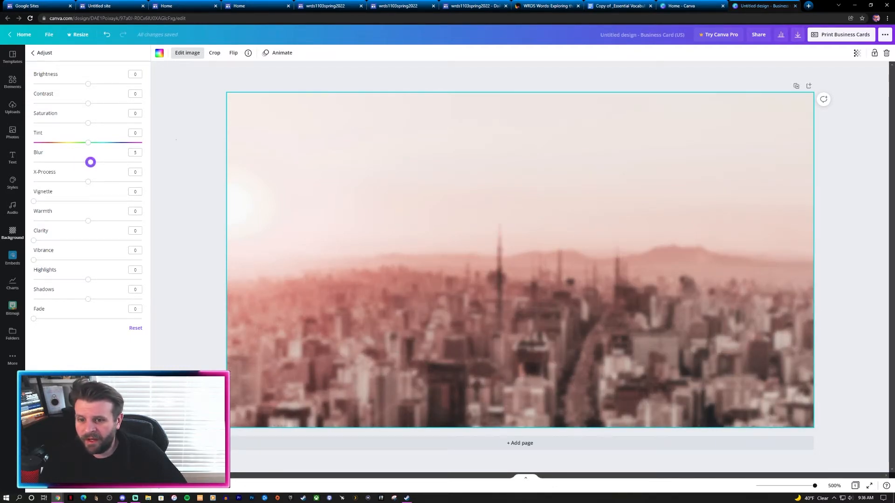
left_click(176, 140)
left_click(177, 140)
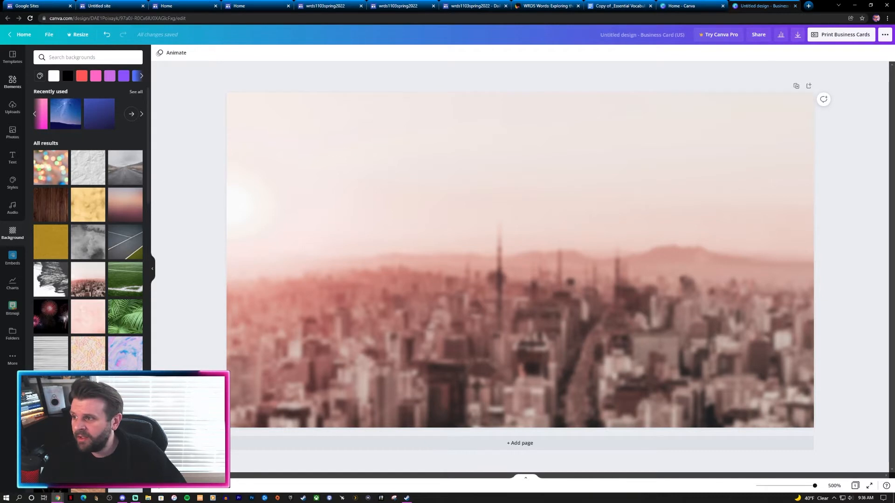
Step: Search elements for 'frame' and add a circular photo frame
left_click(12, 82)
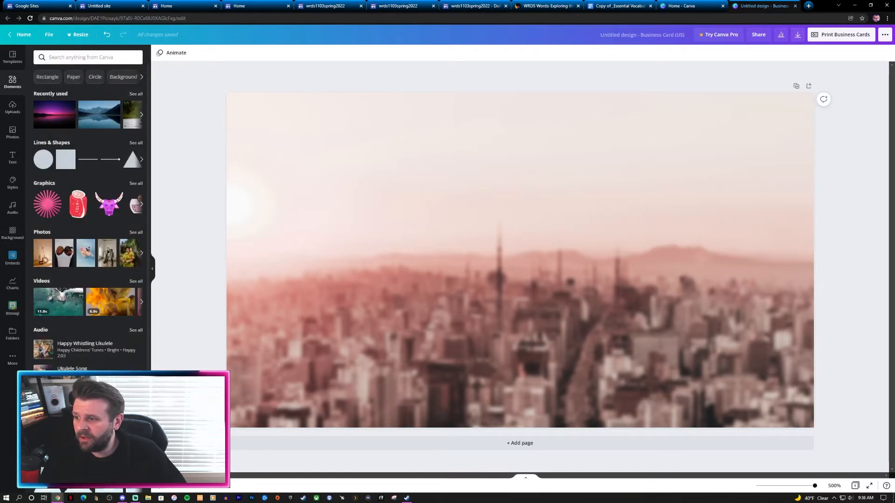
scroll(77, 299, "down", 2)
scroll(77, 298, "up", 2)
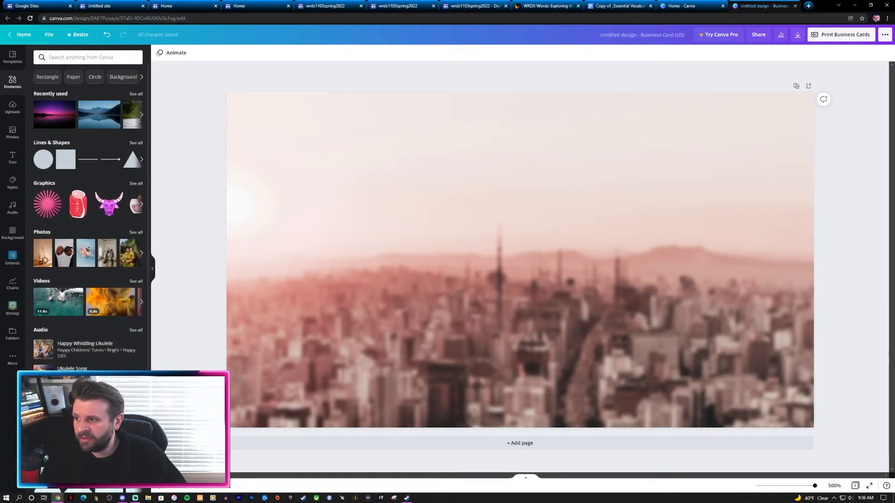
left_click(88, 58)
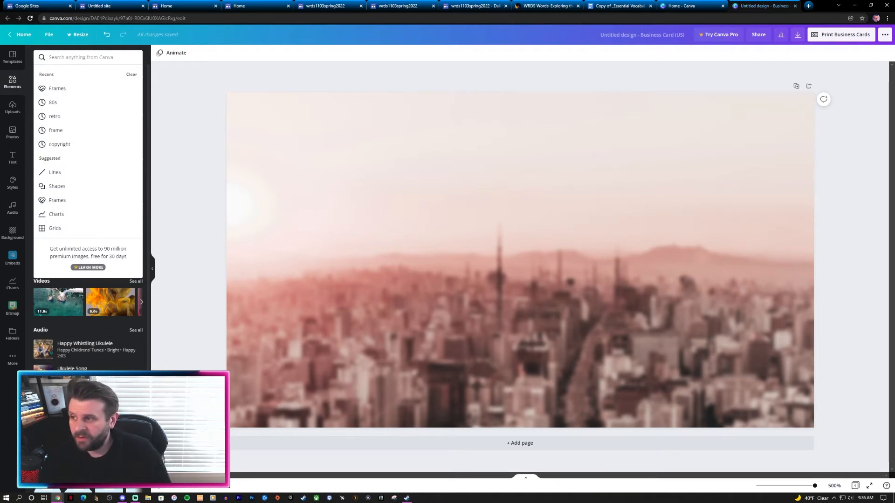
type("frame")
key("Return")
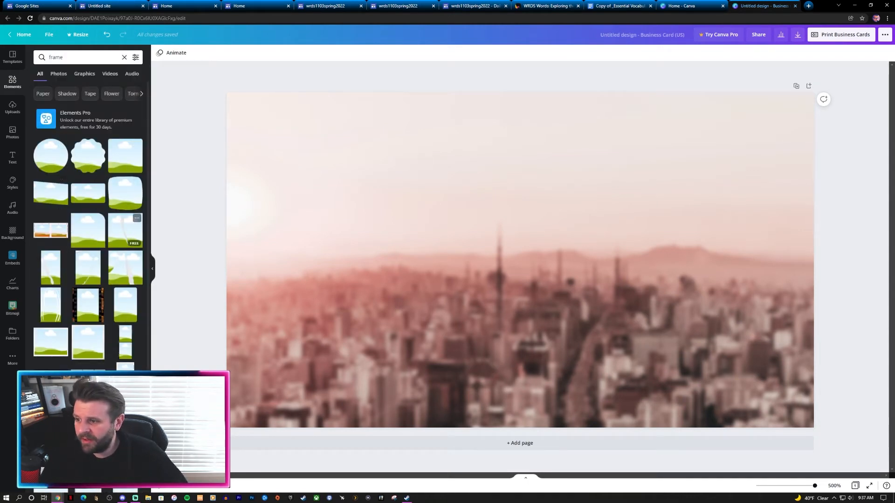
left_click(50, 156)
Step: Shrink the circle frame and position it in the card's upper-left corner
left_click_drag(520, 365, 329, 296)
left_click_drag(420, 103, 392, 132)
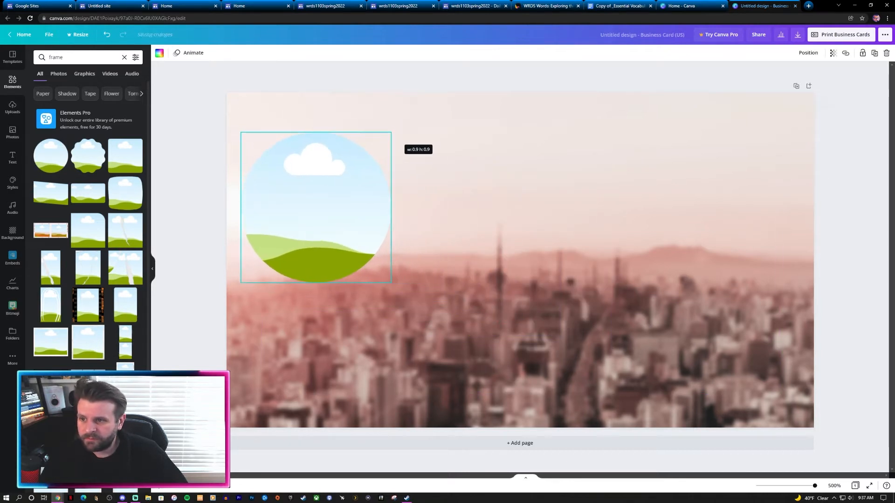
left_click_drag(345, 186, 340, 153)
left_click(192, 154)
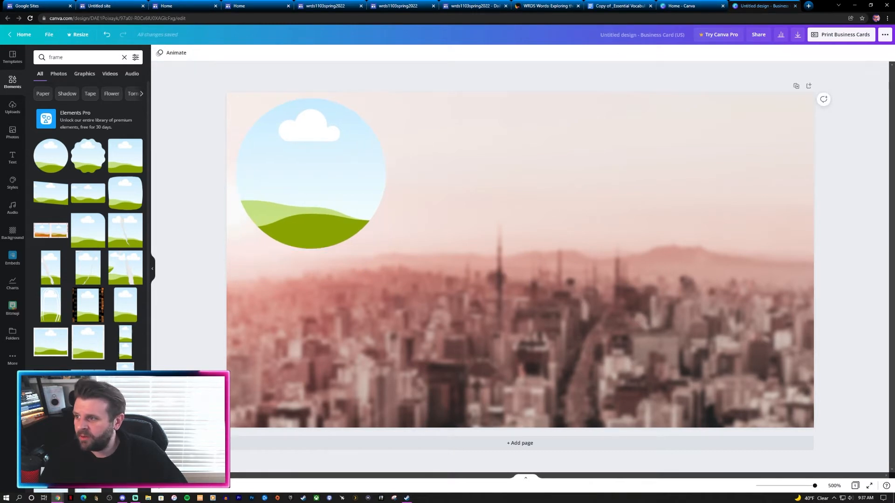
left_click(12, 132)
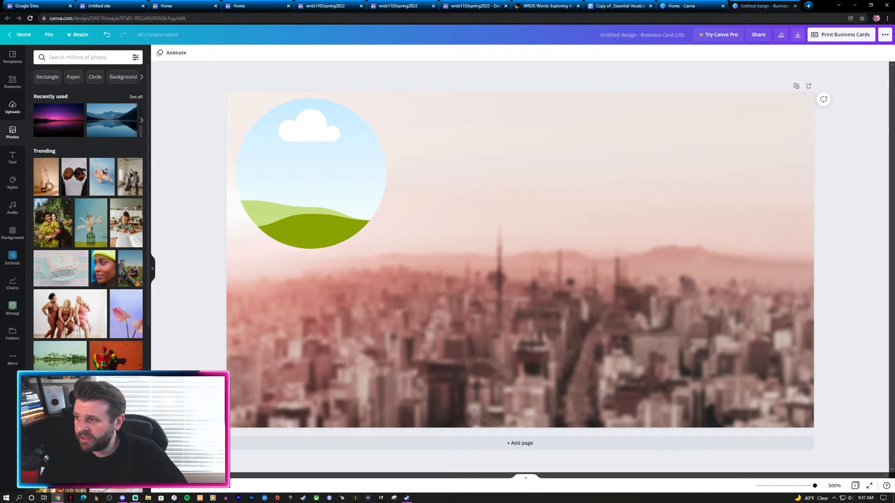
Step: Drop the uploaded green-jacket portrait into the circle frame
left_click(12, 107)
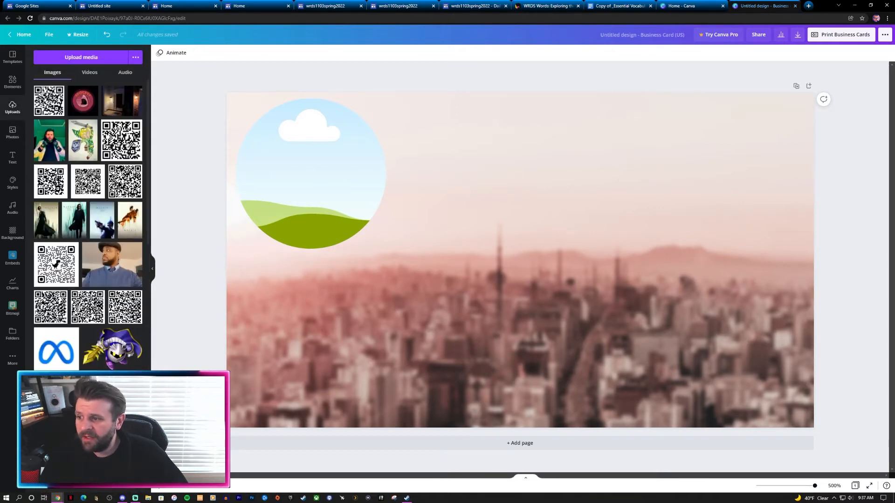
scroll(88, 224, "down", 15)
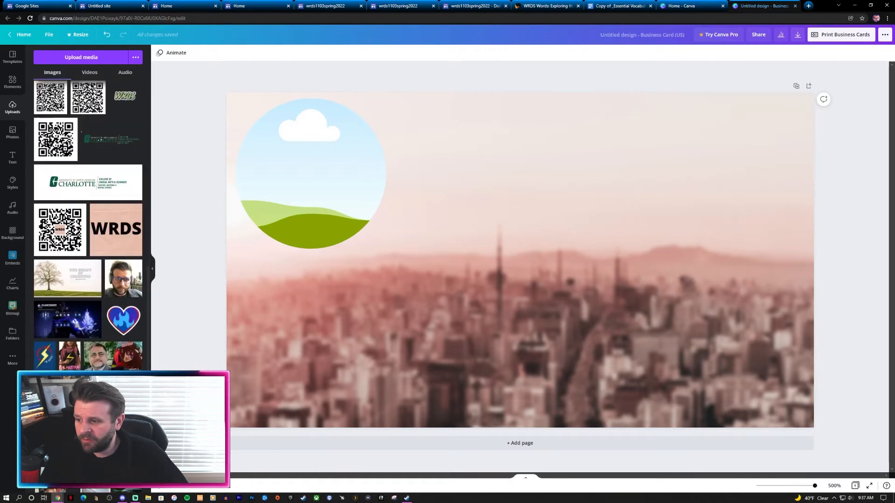
scroll(88, 224, "down", 20)
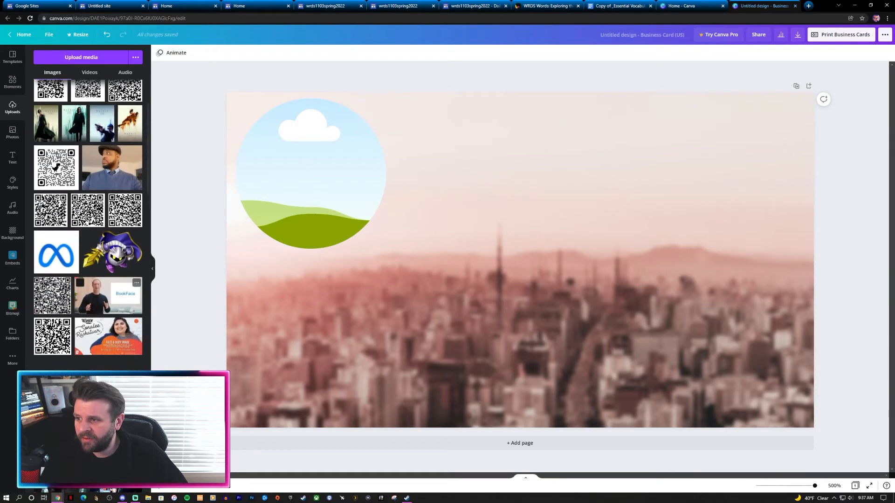
scroll(88, 225, "up", 2)
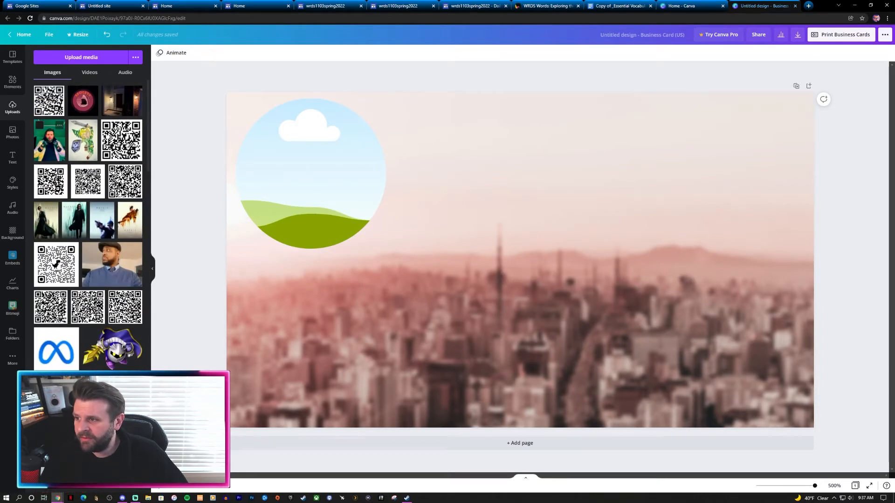
left_click(50, 141)
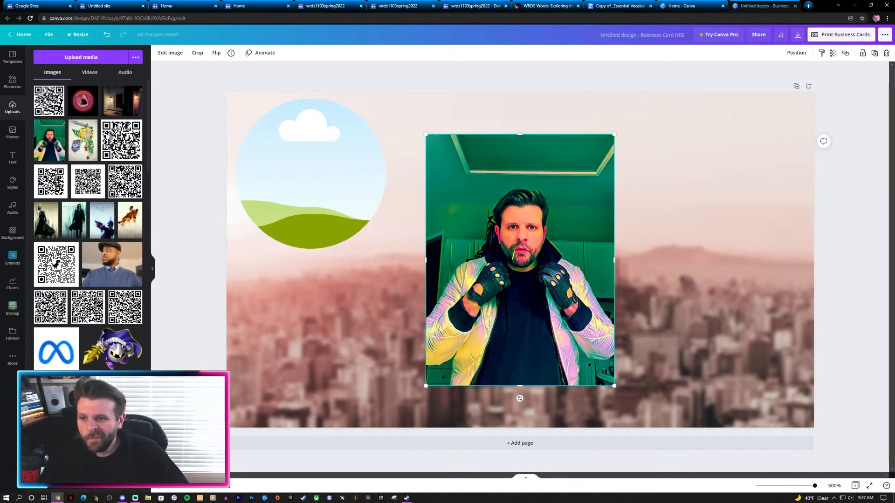
left_click_drag(520, 259, 312, 196)
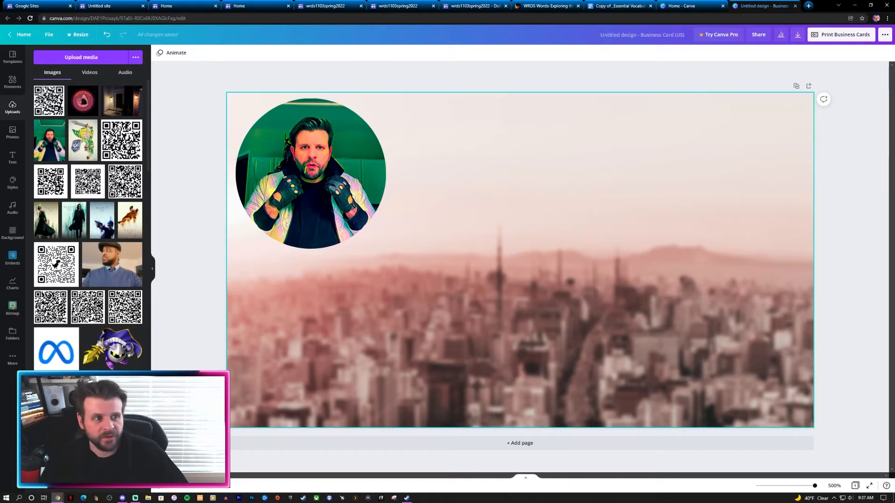
left_click(13, 158)
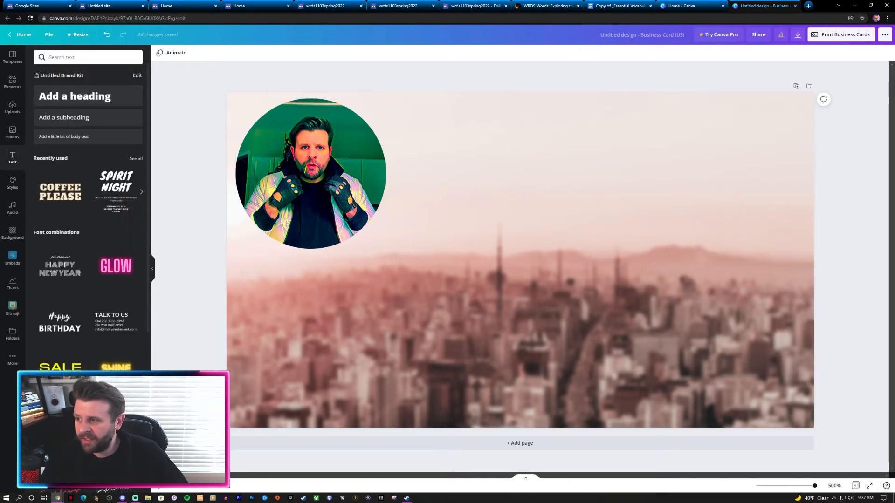
Step: Scroll through the Text panel's font combinations and back to the top
scroll(81, 303, "down", 3)
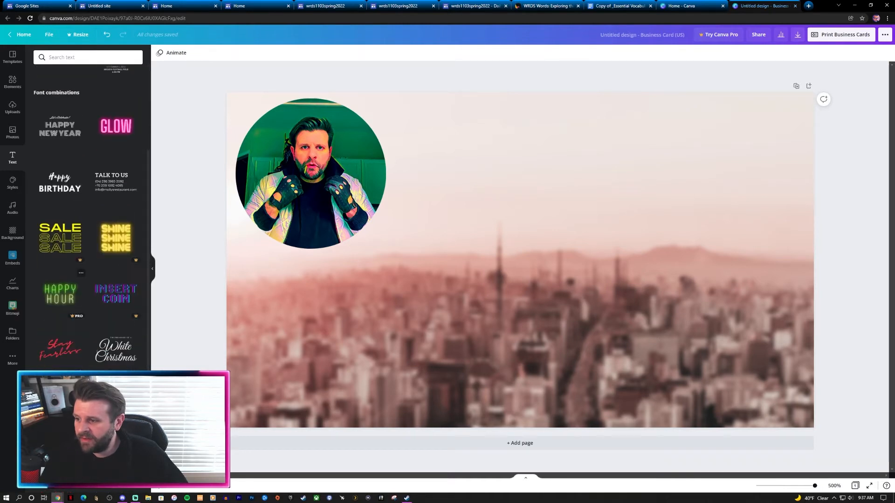
scroll(87, 210, "down", 3)
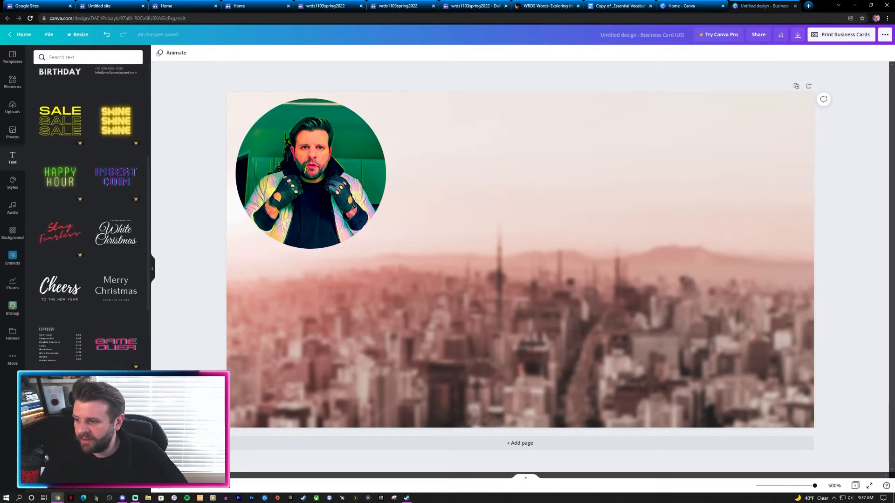
scroll(87, 210, "down", 4)
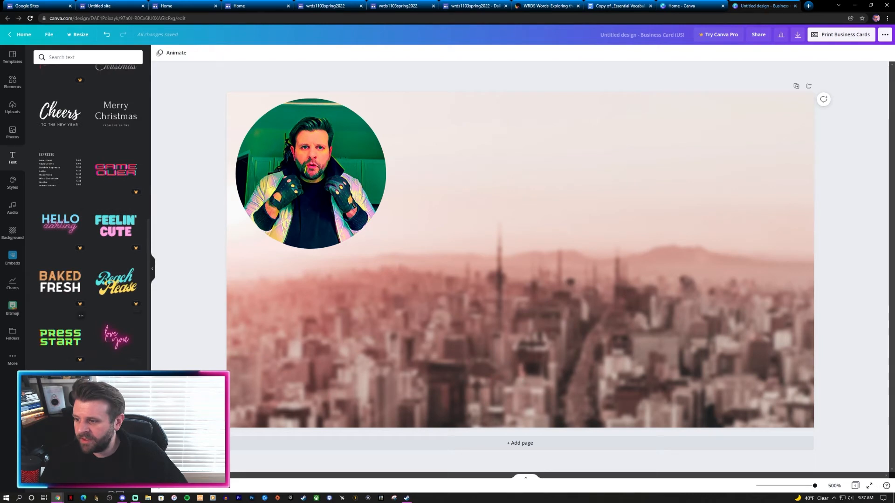
scroll(88, 210, "down", 4)
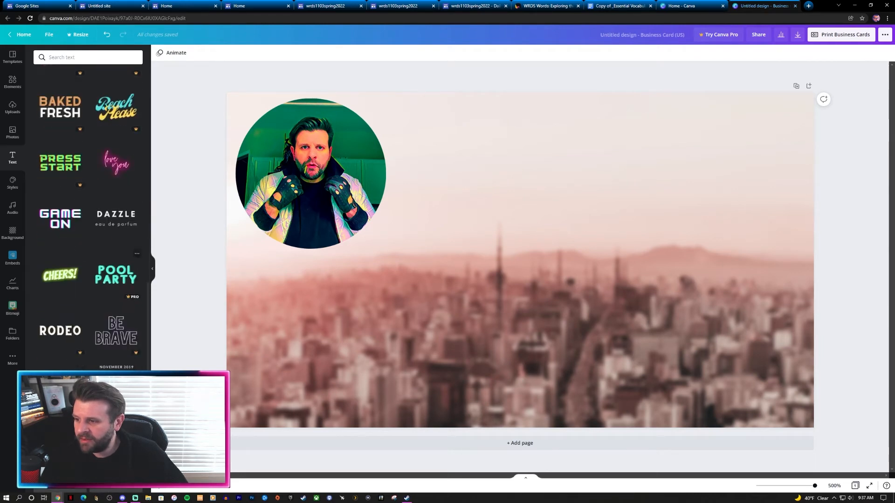
scroll(87, 210, "down", 3)
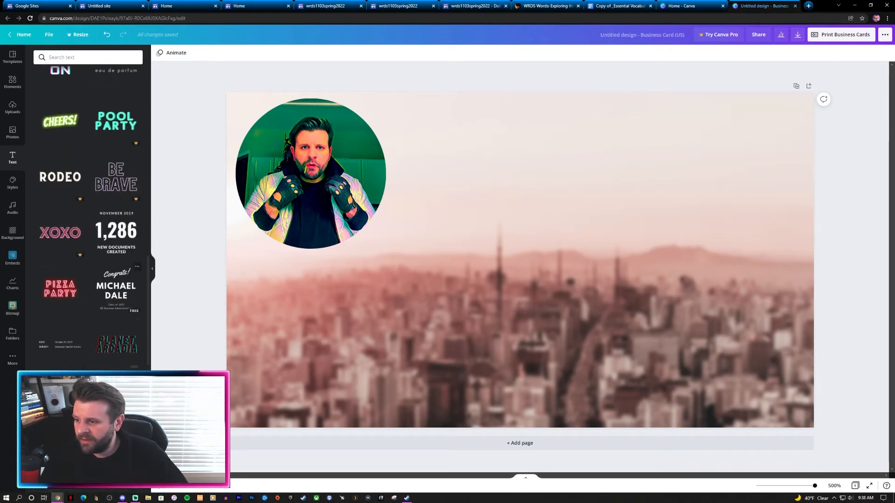
scroll(88, 210, "down", 4)
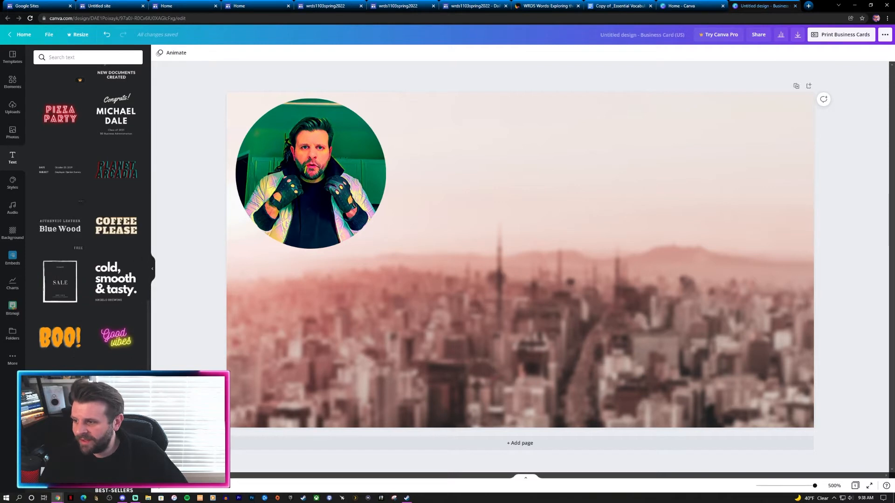
scroll(87, 210, "down", 4)
scroll(87, 210, "down", 12)
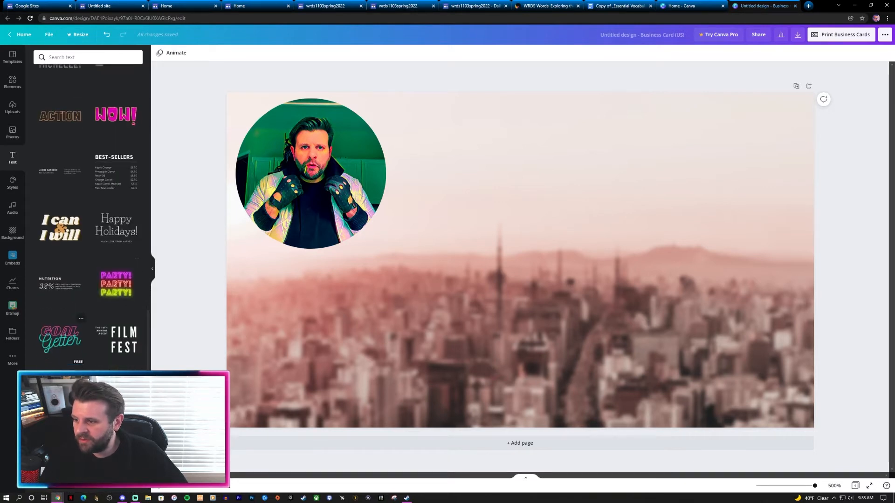
scroll(88, 209, "up", 15)
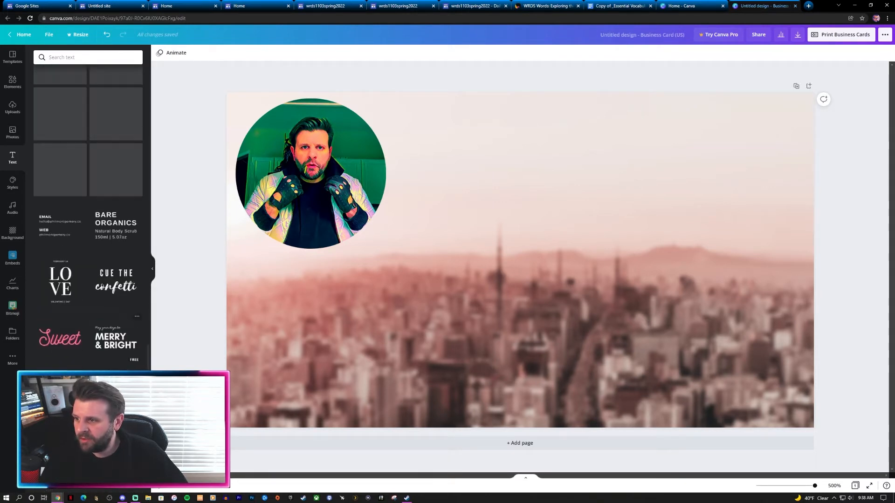
scroll(88, 210, "up", 10)
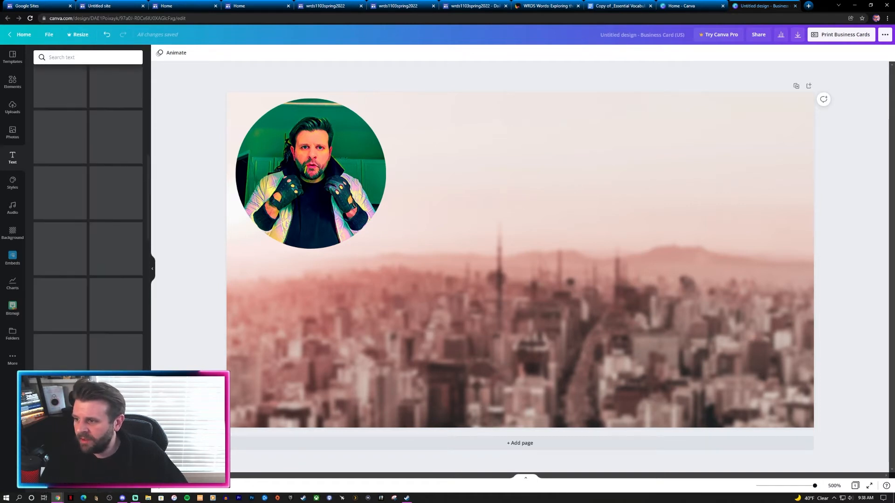
scroll(87, 210, "up", 10)
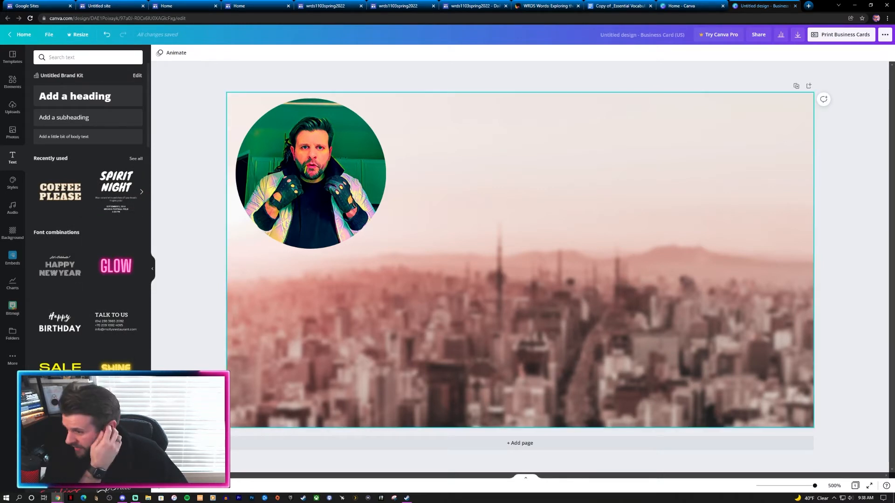
scroll(117, 334, "down", 3)
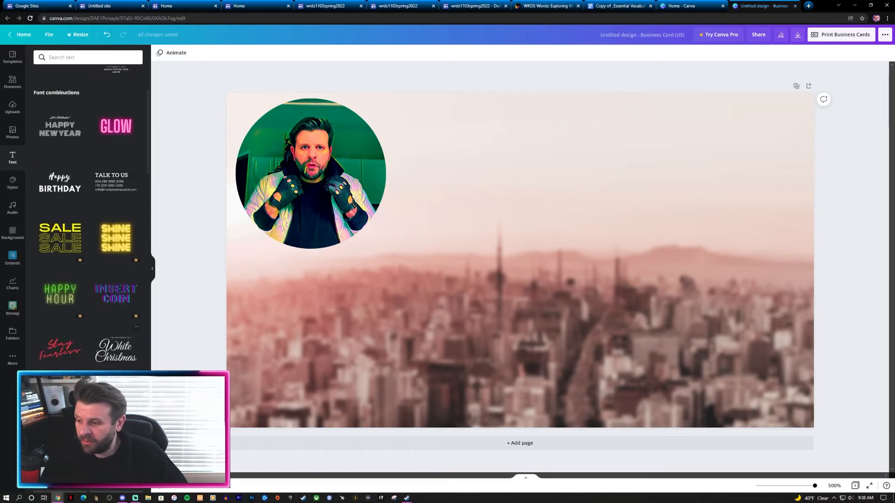
scroll(88, 210, "up", 3)
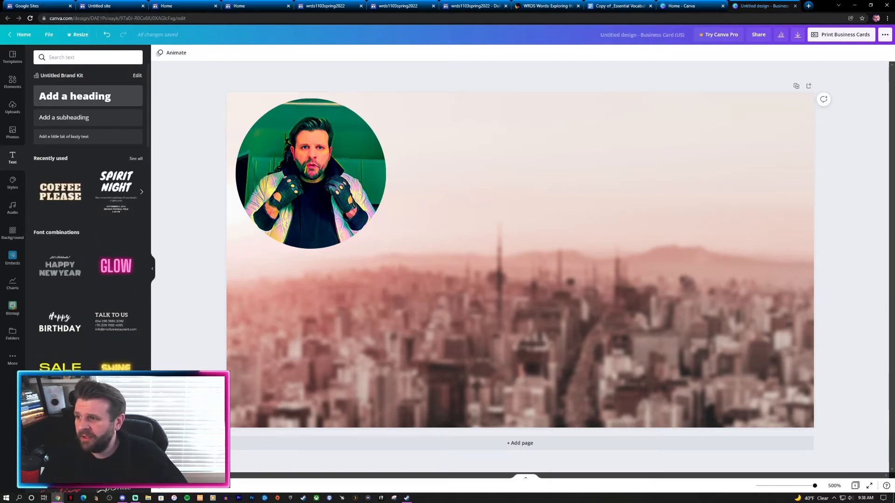
Step: Add a heading and type the card owner's full name into it
left_click(88, 96)
left_click(190, 163)
left_click_drag(520, 261, 521, 138)
double_click(520, 139)
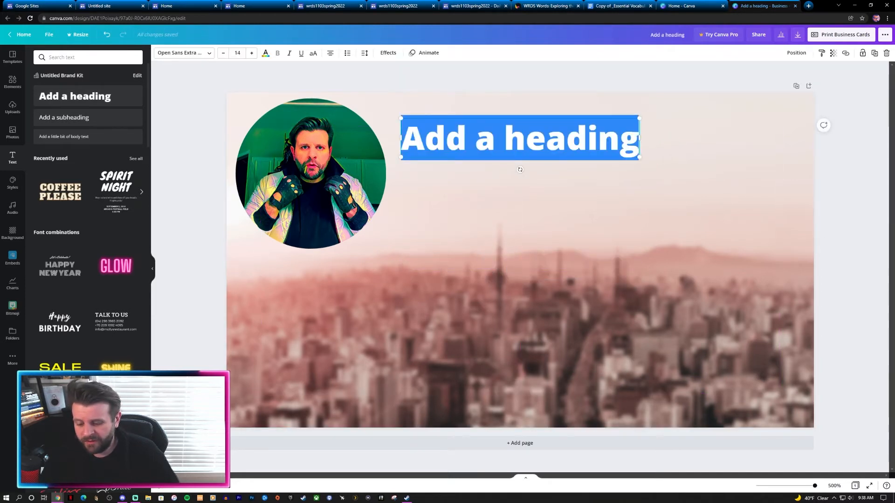
key("BackSpace")
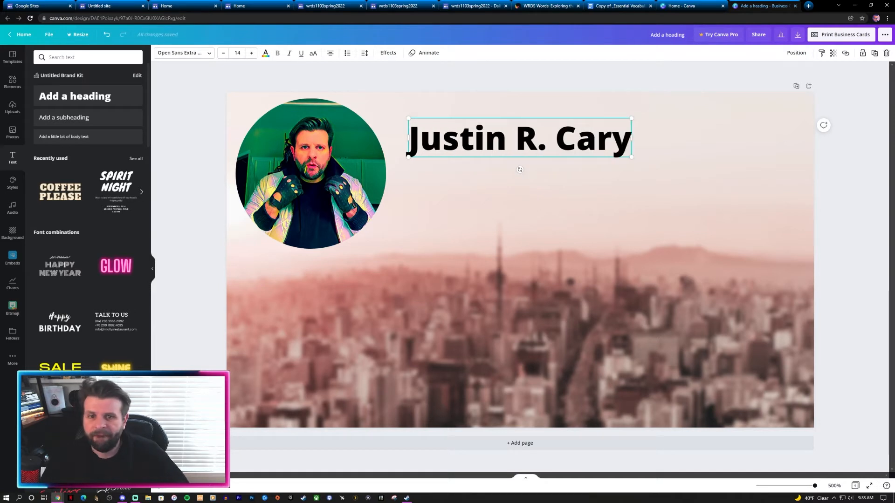
key("Escape")
Step: Move the name heading to the top right and enlarge it to size 24.5
left_click_drag(519, 139, 681, 118)
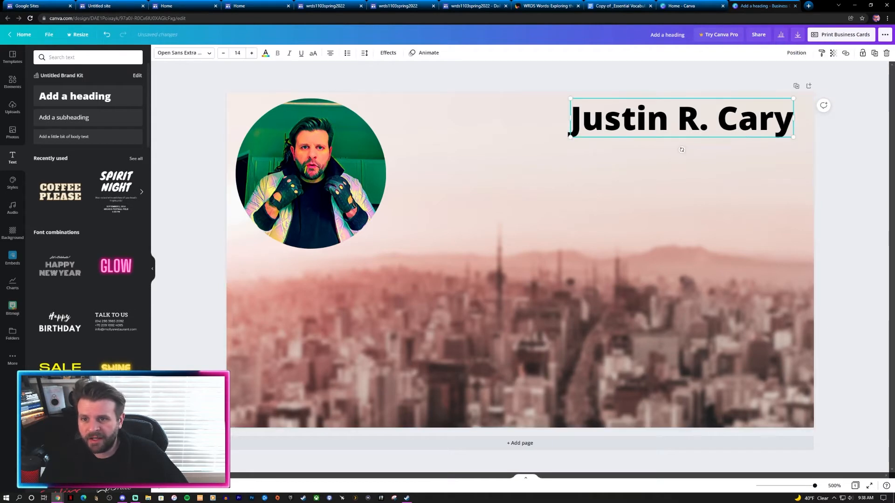
left_click_drag(569, 136, 401, 173)
mouse_move(597, 140)
left_mouse_down()
mouse_move(606, 142)
mouse_move(599, 137)
left_mouse_up()
left_click(606, 77)
left_click(601, 77)
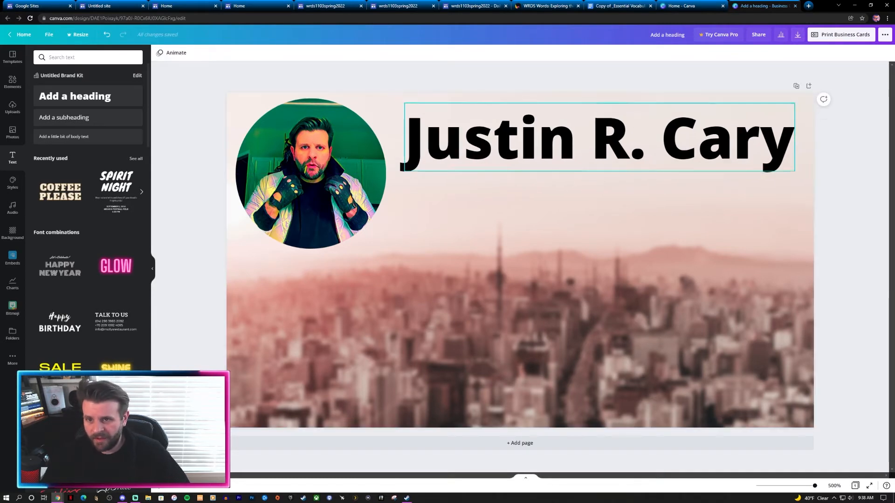
left_click(598, 137)
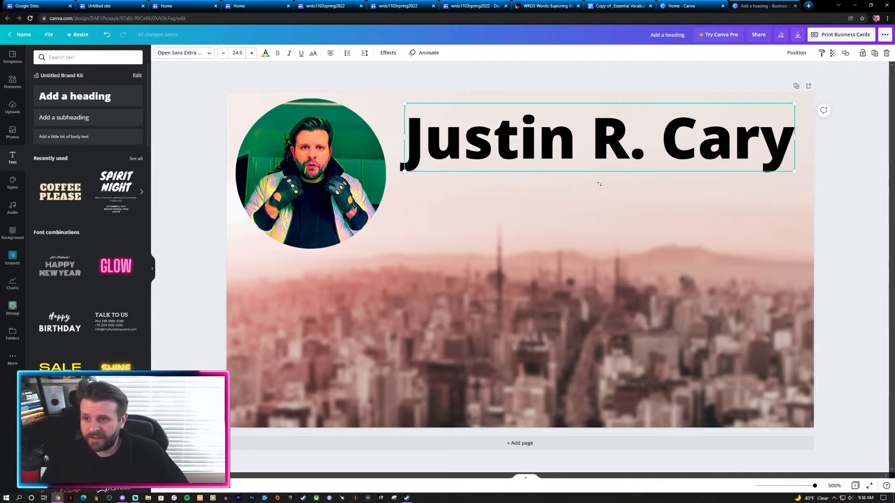
Step: Try the Shadow, Lift, Glitch, Neon and Curve effects on the name heading
left_click(388, 52)
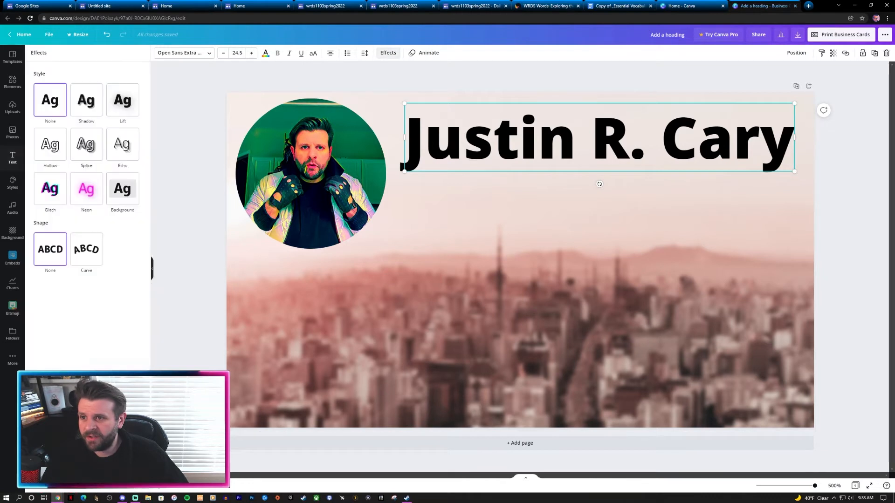
left_click(86, 100)
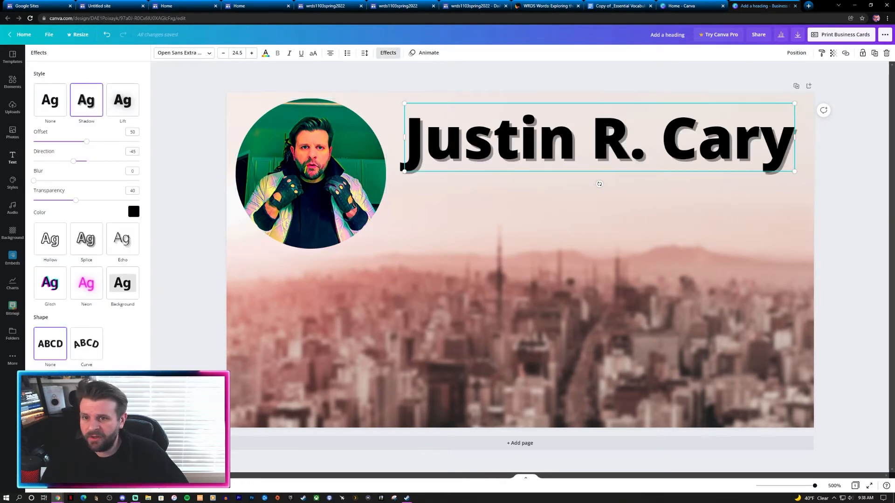
left_click(123, 100)
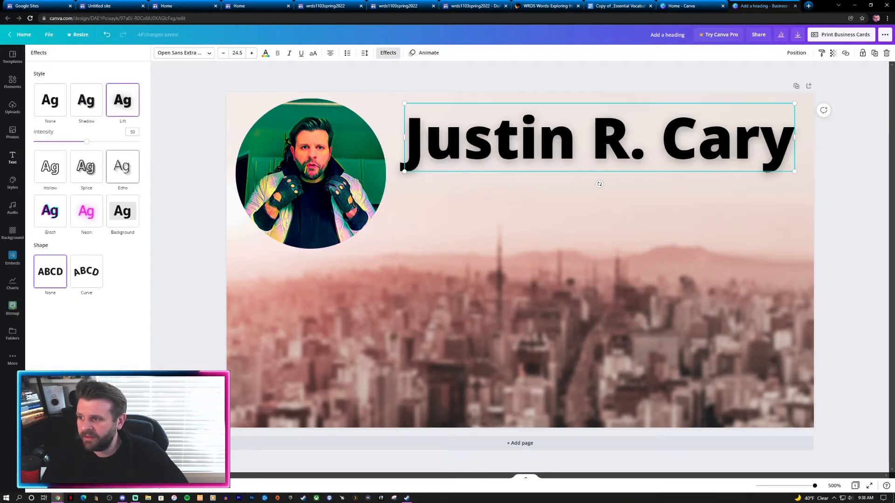
left_click(50, 210)
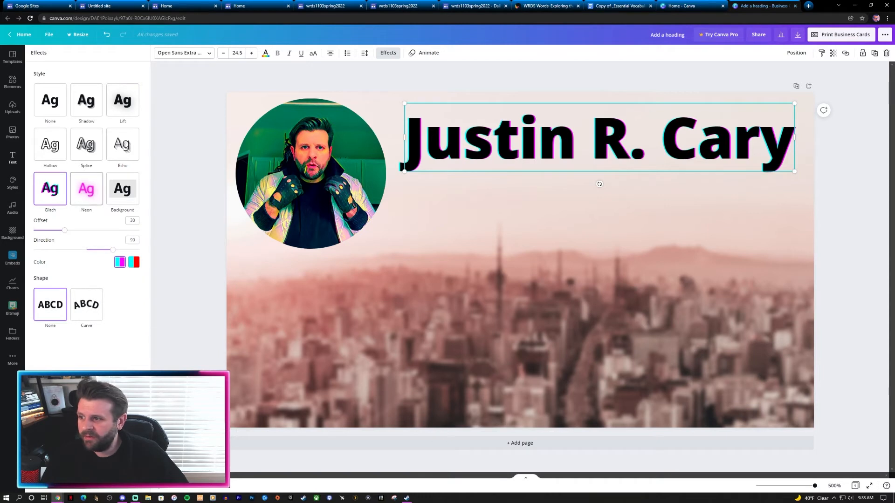
left_click(86, 188)
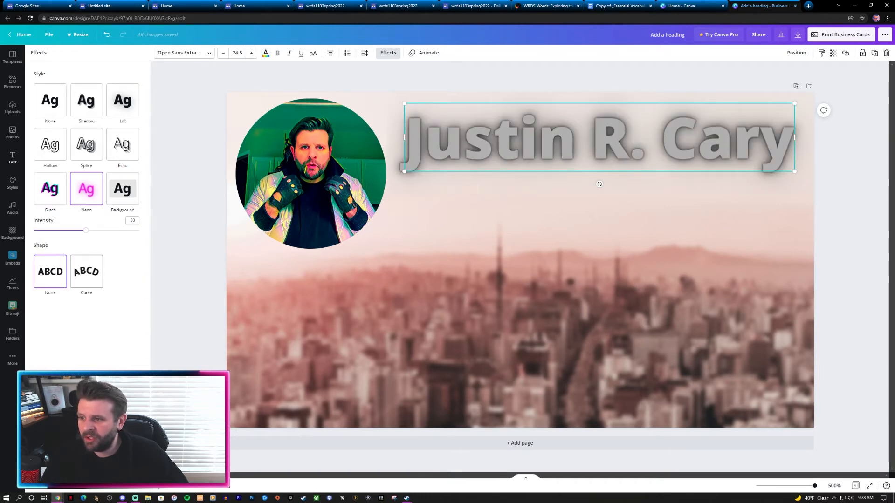
left_click(86, 272)
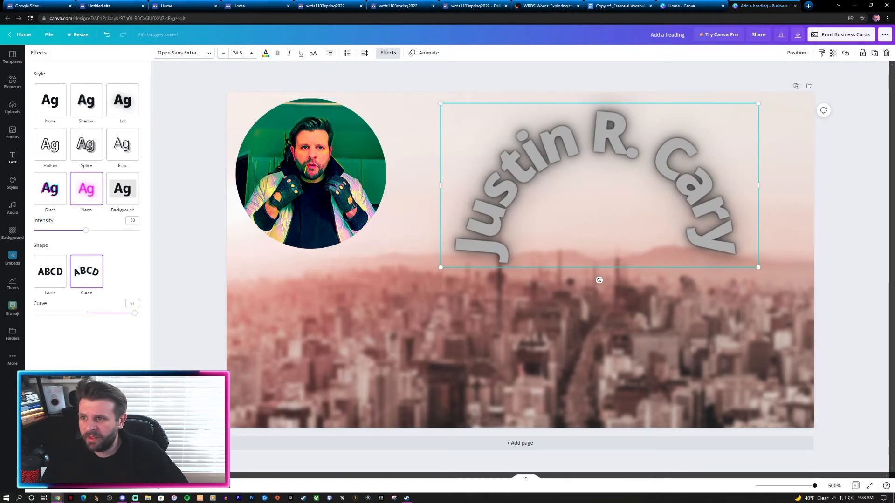
left_click(50, 271)
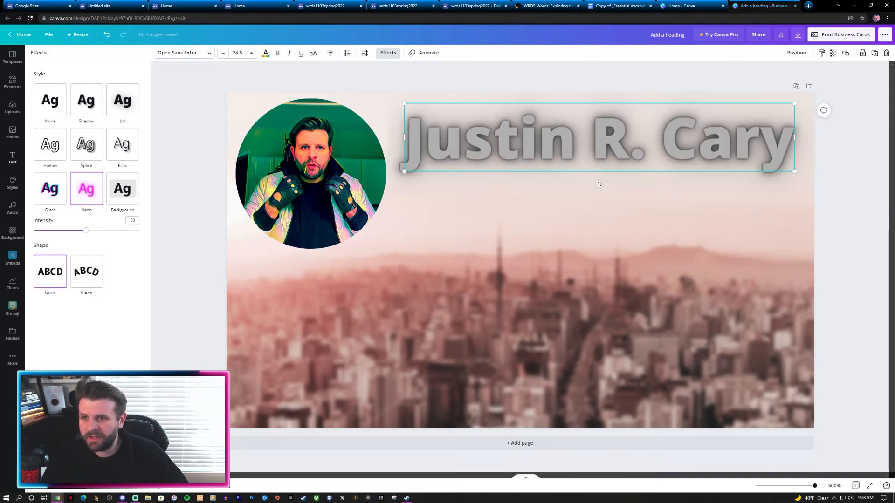
Step: Apply a Shadow effect to the heading with a dark green colour
left_click(87, 100)
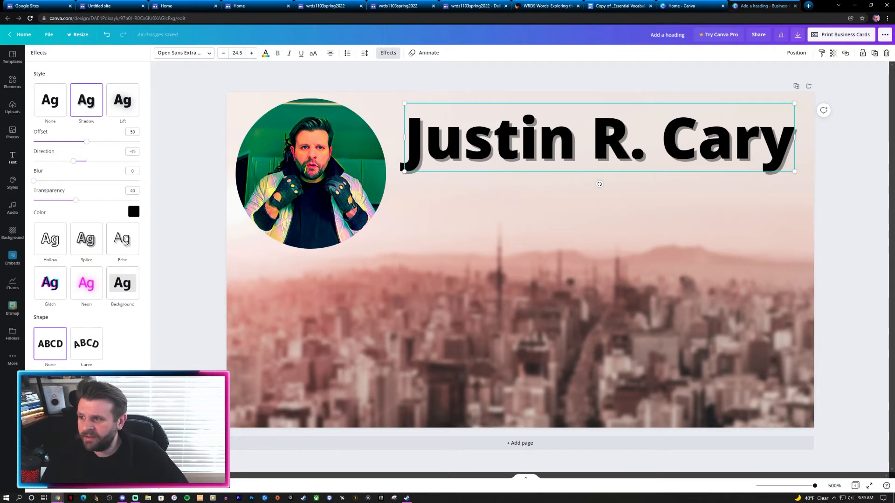
mouse_move(86, 141)
left_mouse_down()
mouse_move(96, 142)
mouse_move(72, 141)
left_mouse_up()
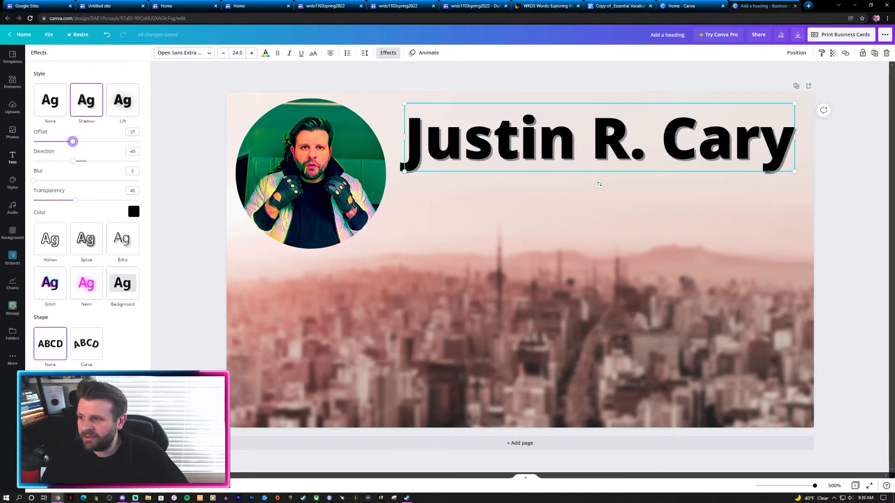
left_click(134, 212)
left_click(42, 302)
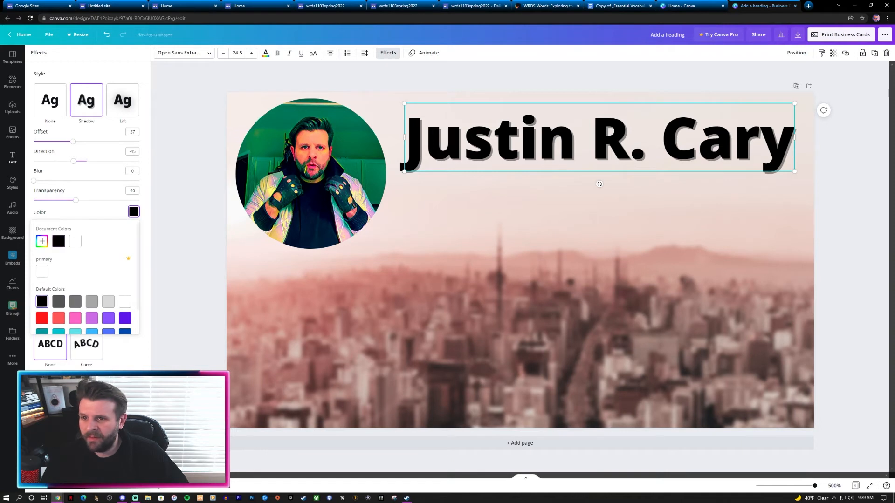
left_click(75, 317)
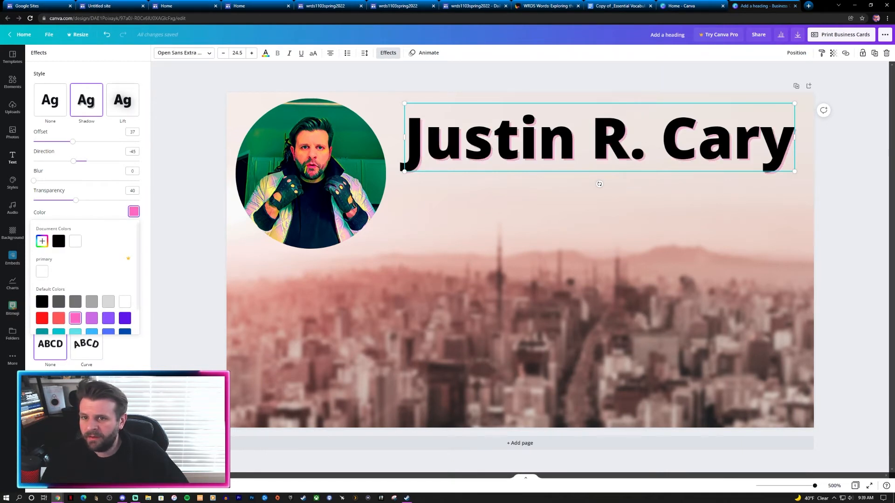
scroll(92, 318, "down", 1)
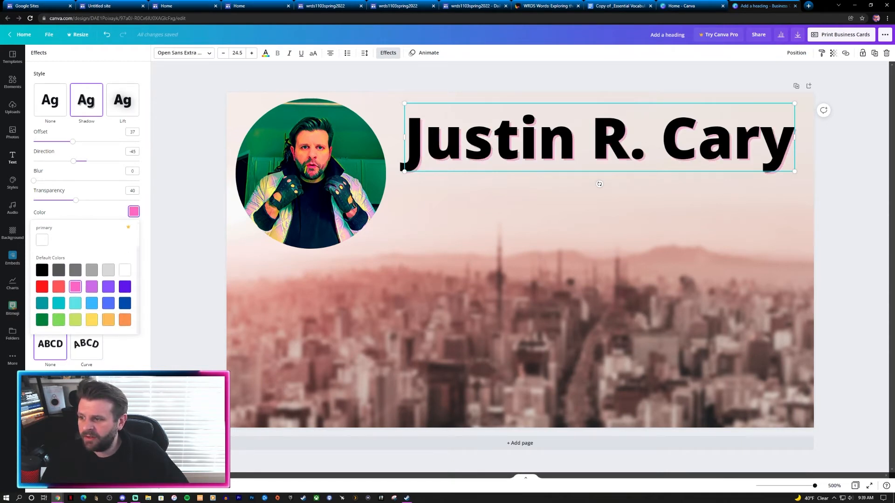
left_click(42, 320)
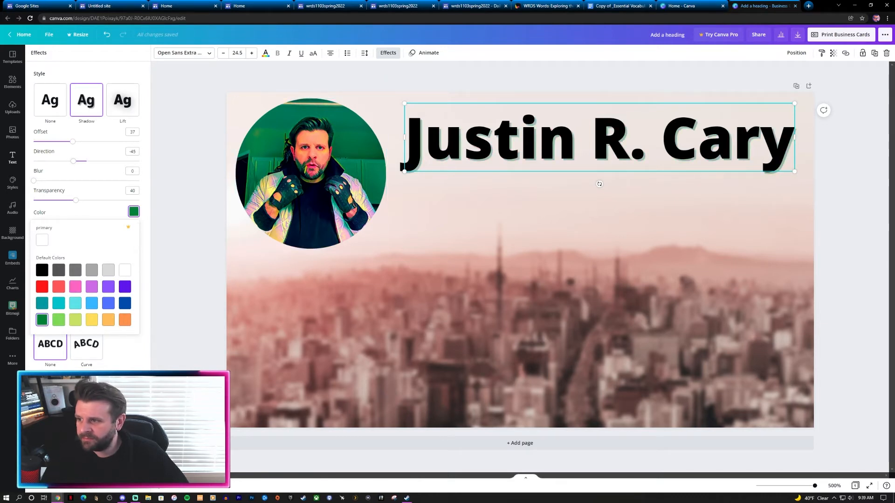
Step: Adjust the shadow to offset 38, direction -40 and transparency 59
left_click_drag(73, 141, 72, 160)
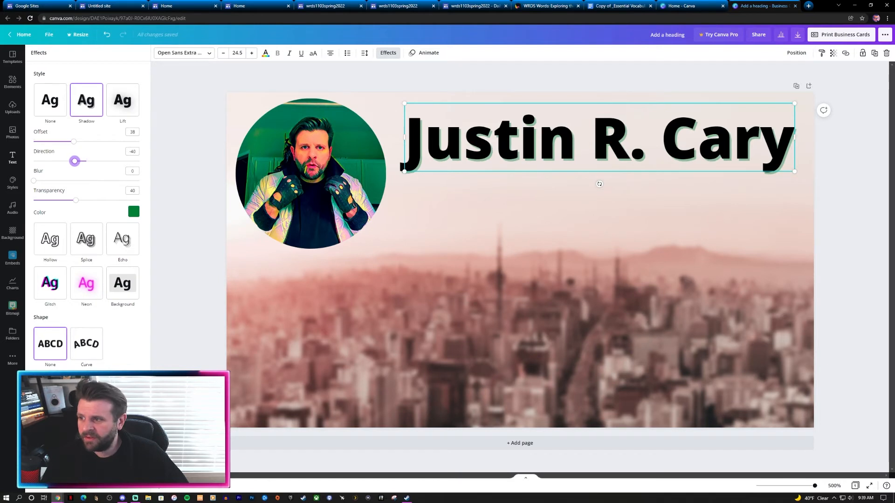
left_click_drag(75, 200, 98, 200)
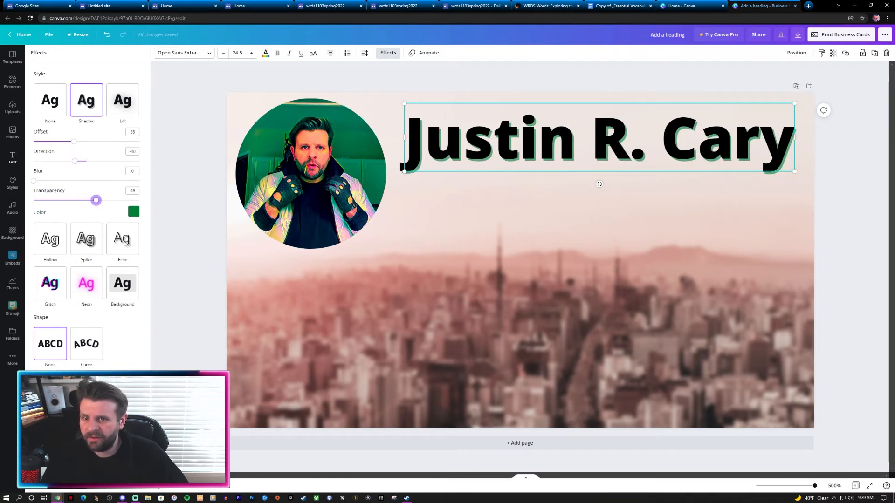
left_click(181, 192)
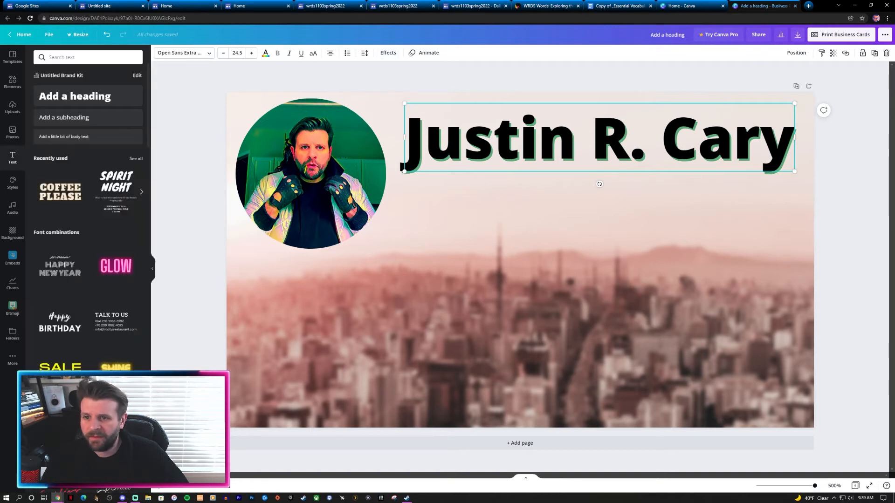
left_click(878, 187)
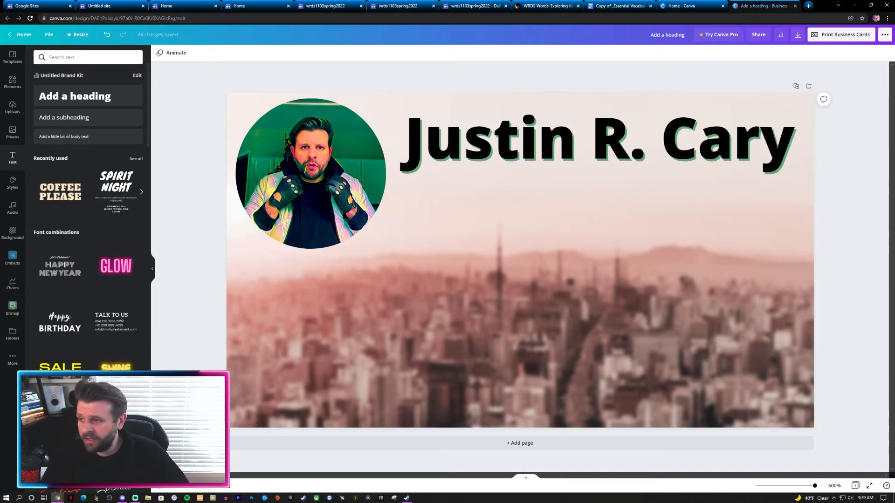
Step: Search the elements library for 'twitter' and add the blue circular Twitter logo
left_click(12, 82)
type("frame")
key("Return")
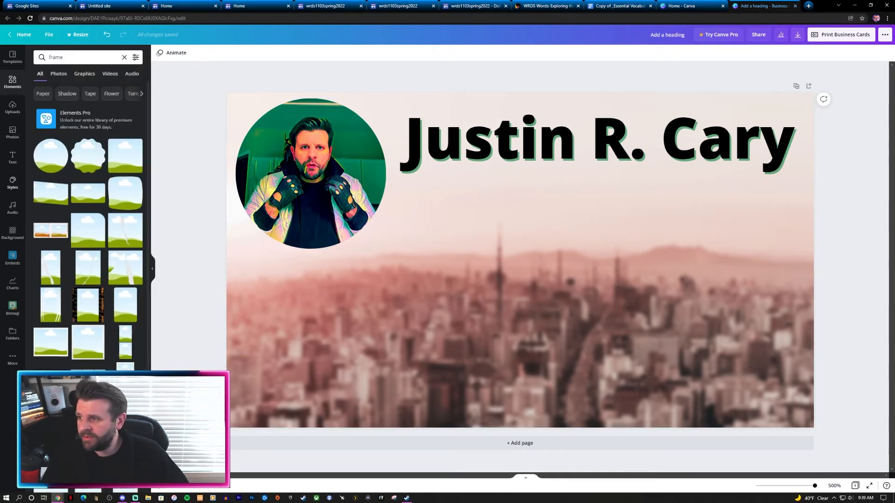
key("ctrl+a")
type("tw")
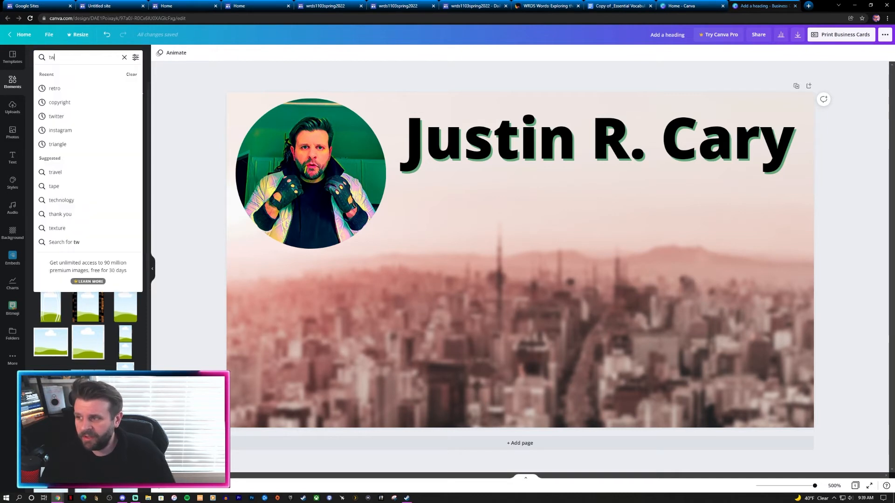
type("itter")
key("Return")
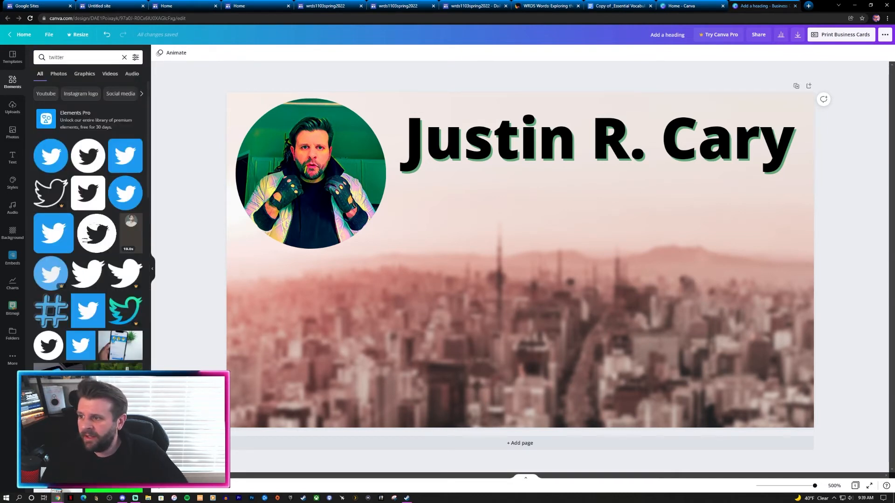
left_click(51, 156)
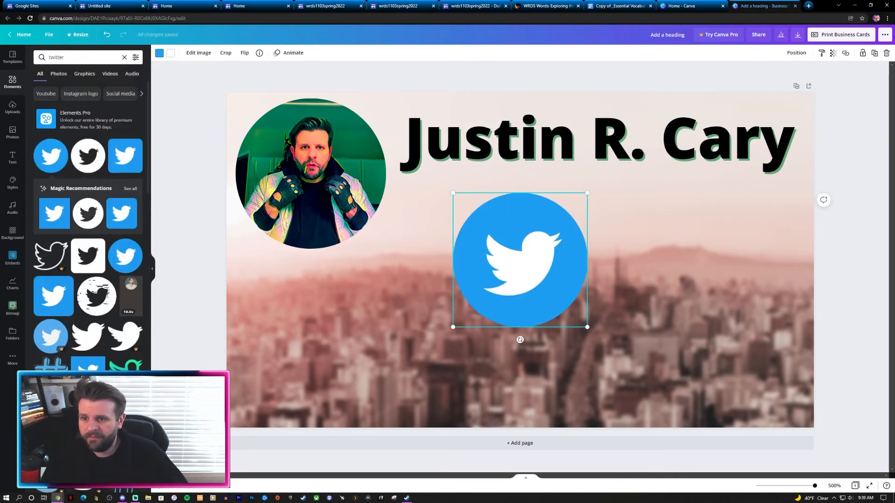
Step: Shrink the Twitter logo to a small icon and place it below the portrait photo
left_click_drag(587, 192, 438, 182)
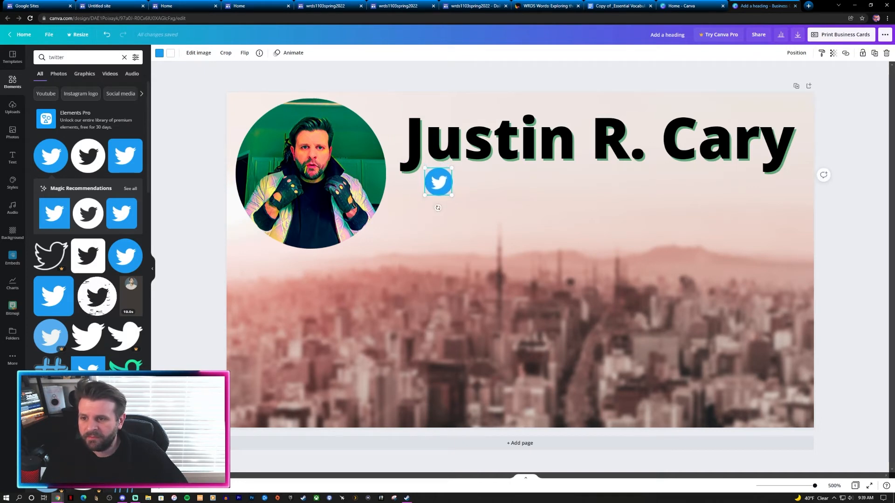
left_click(503, 224)
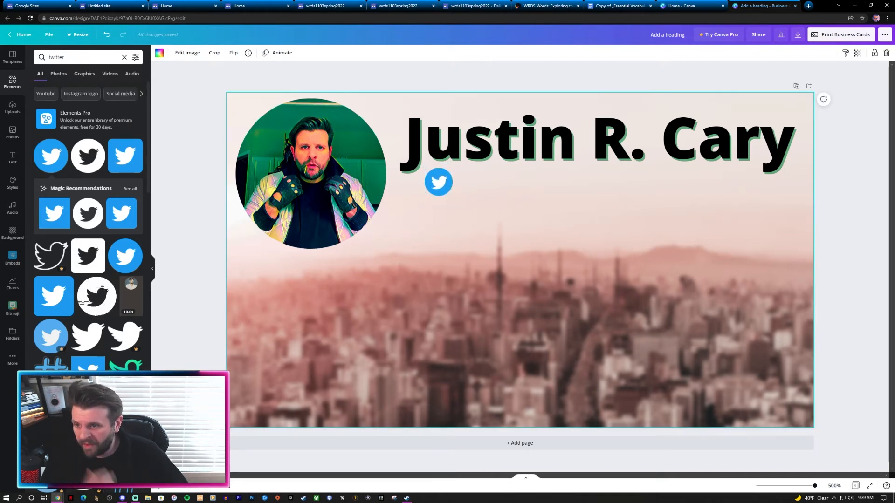
left_click(600, 139)
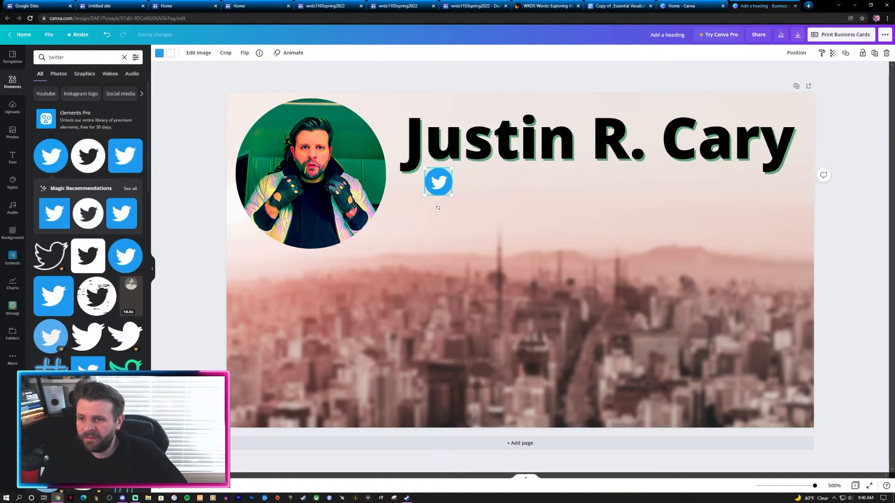
left_click_drag(438, 182, 250, 266)
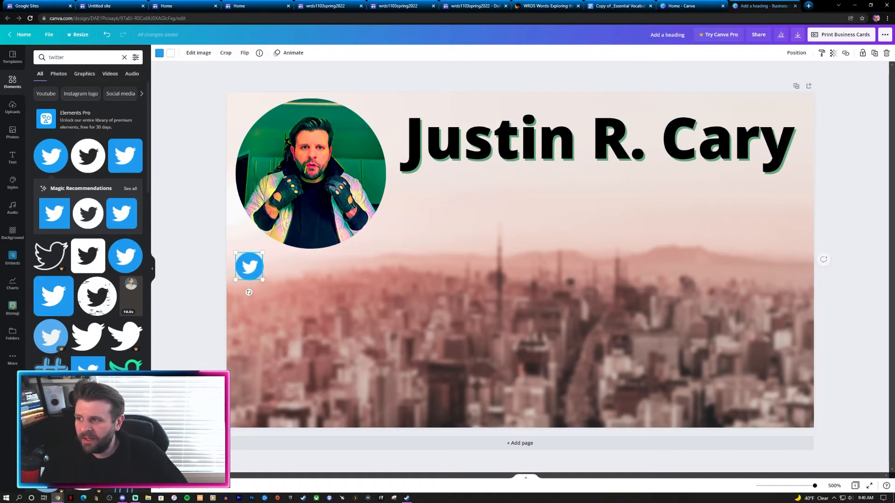
Step: Search the elements for 'instagram', correcting the misspelled query
double_click(56, 58)
type("instgarm\\")
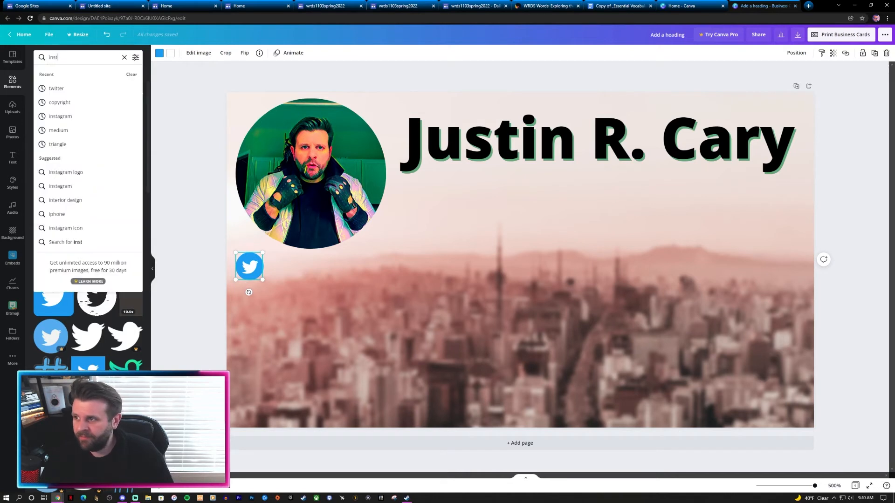
key("Return")
key("BackSpace")
key("Return")
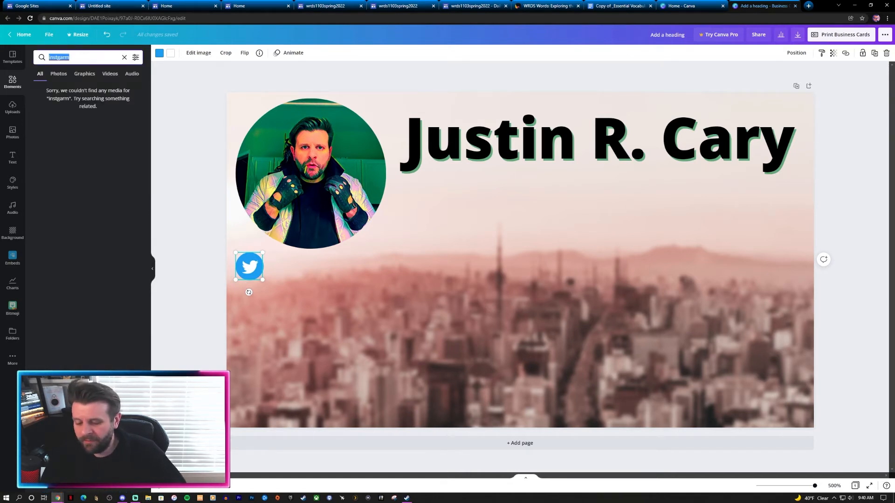
type("instagram")
key("Return")
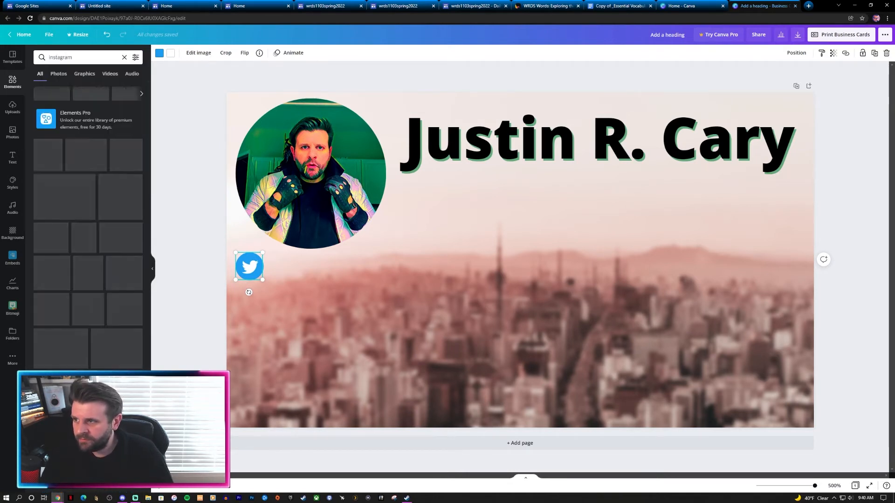
Step: Add the Instagram logo, shrink it, and line it up beside the Twitter icon
left_click(50, 156)
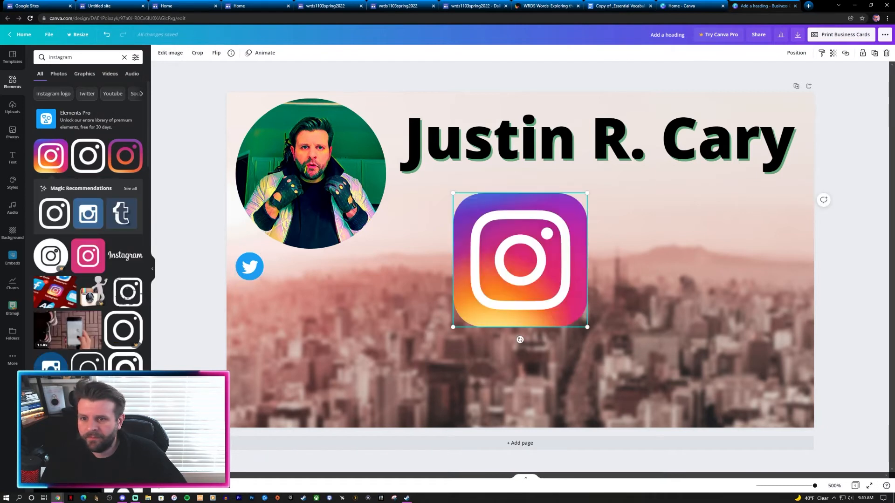
left_click_drag(588, 193, 311, 267)
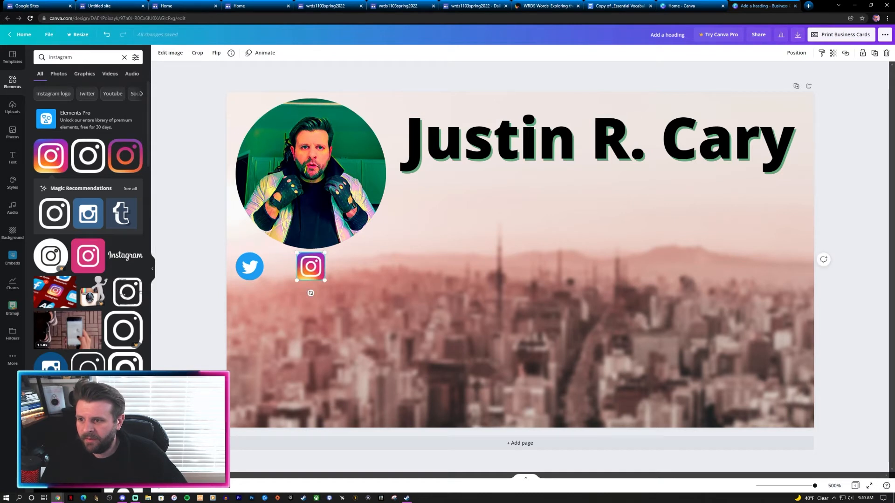
left_click_drag(250, 266, 260, 268)
left_click(311, 267)
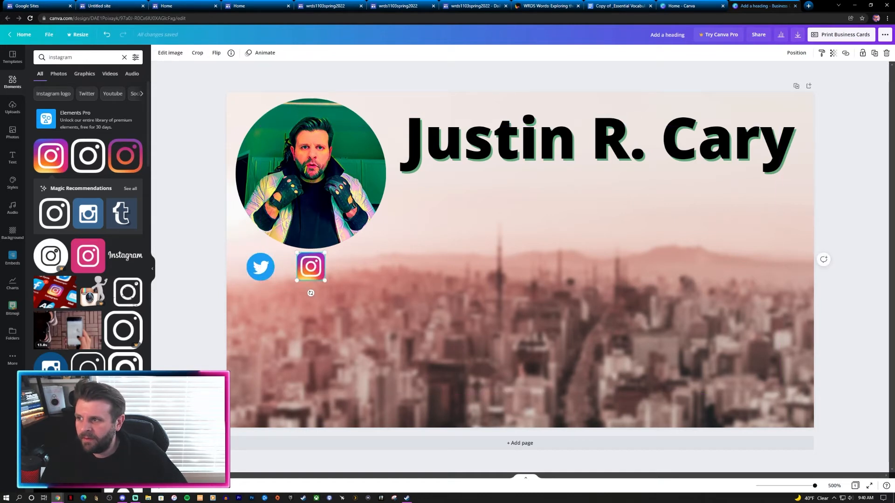
Step: Search the elements for 'medium'
double_click(61, 57)
type("medium")
key("Return")
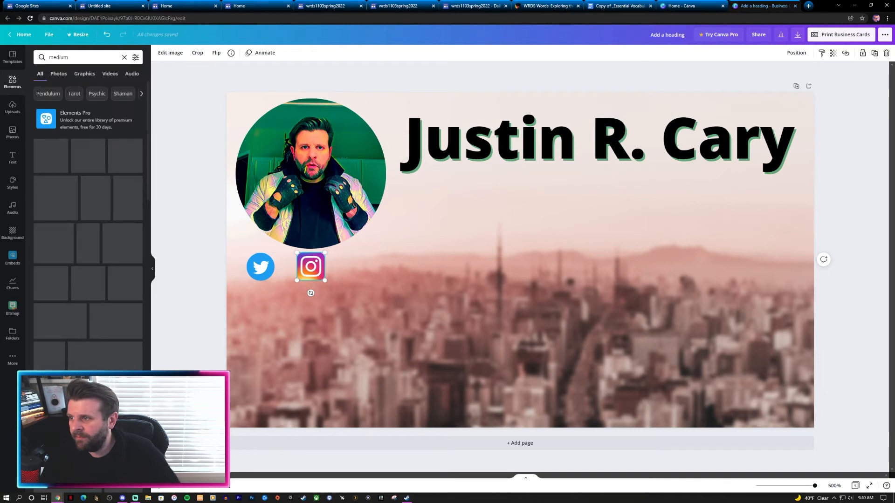
Step: Add the black Medium 'M' logo, shrunk and placed right of the Instagram icon
left_click(51, 156)
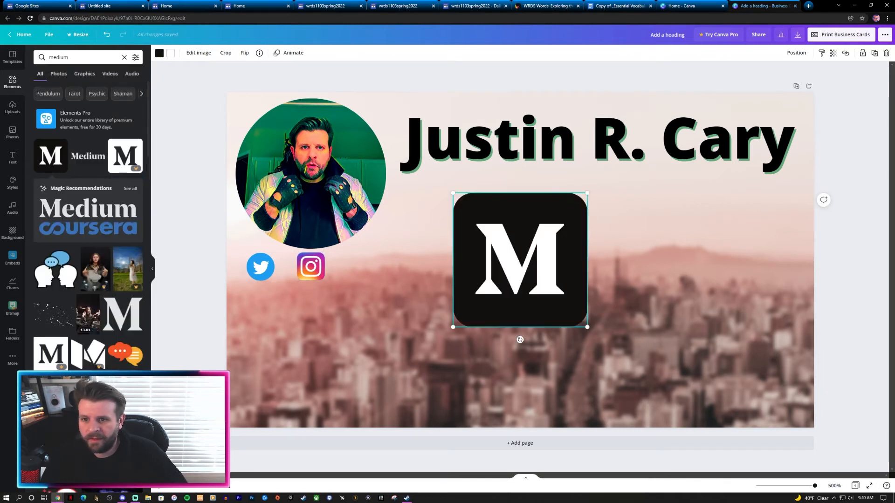
left_click_drag(586, 193, 377, 280)
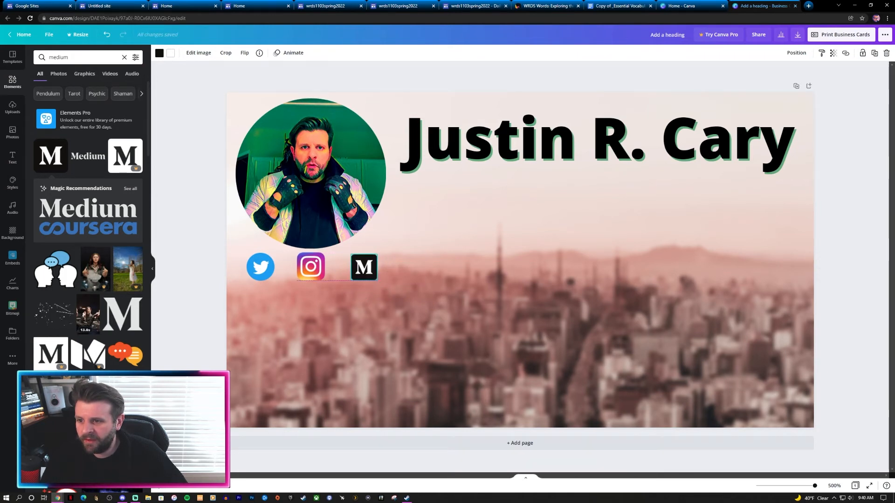
left_click(364, 290)
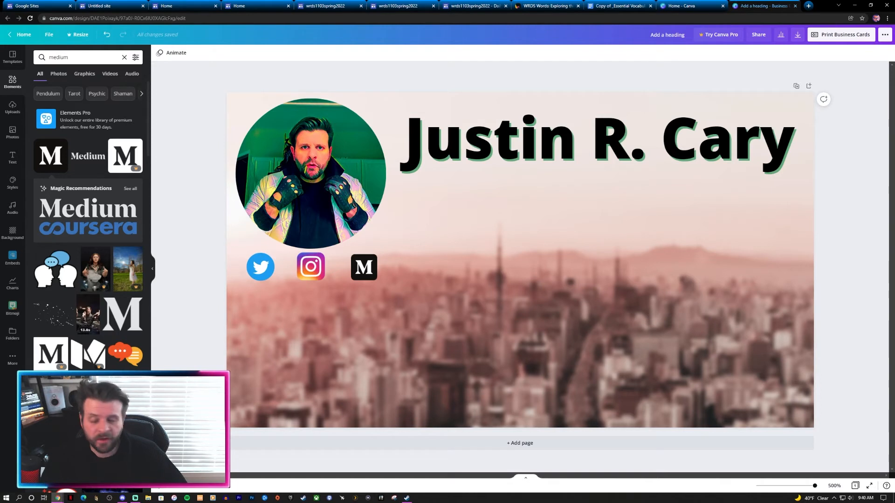
left_click(12, 157)
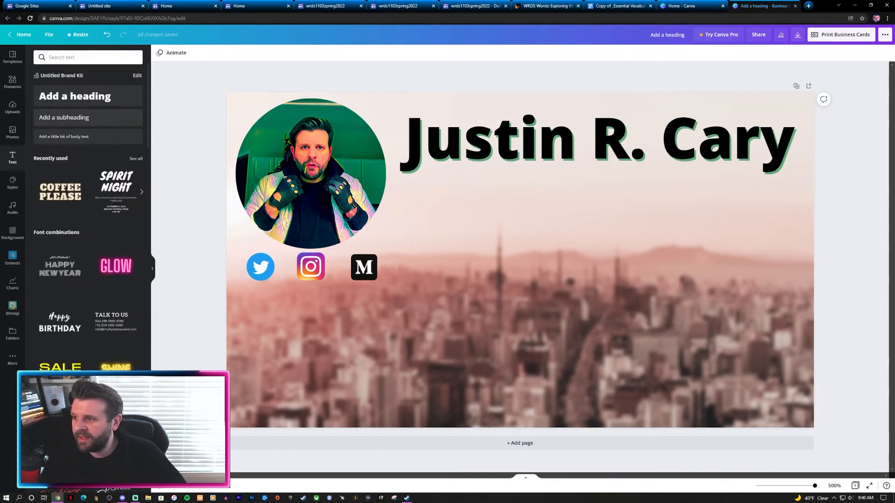
Step: Add a subheading containing the social-media handle and move it below the icons
left_click(88, 117)
triple_click(538, 261)
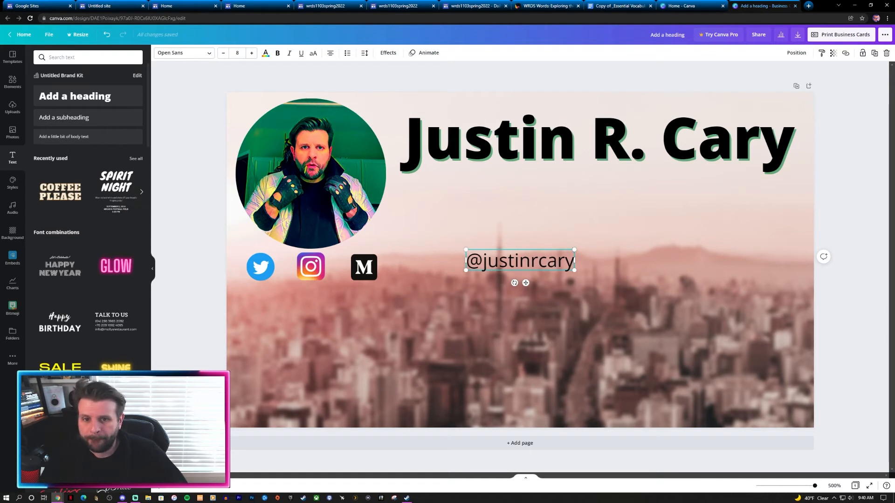
left_click_drag(520, 261, 312, 298)
Step: Make the handle text white, then enlarge and centre it under the icons
double_click(312, 298)
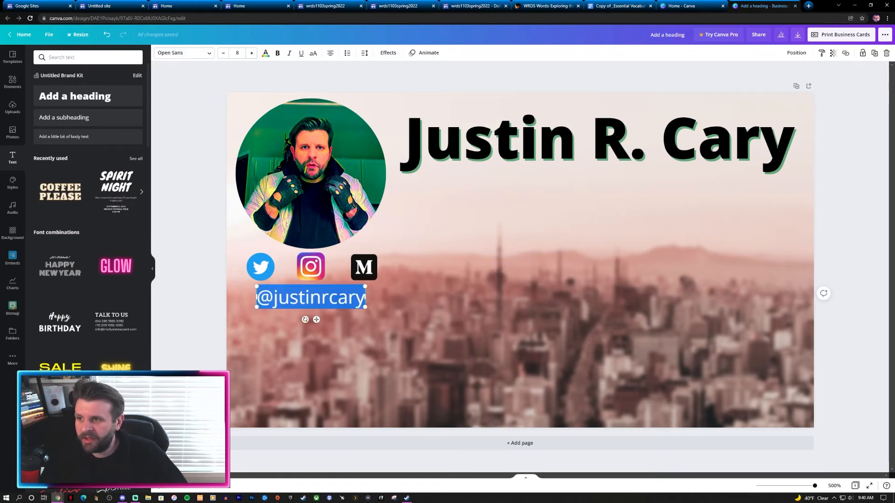
left_click(266, 54)
left_click(41, 139)
left_click(191, 261)
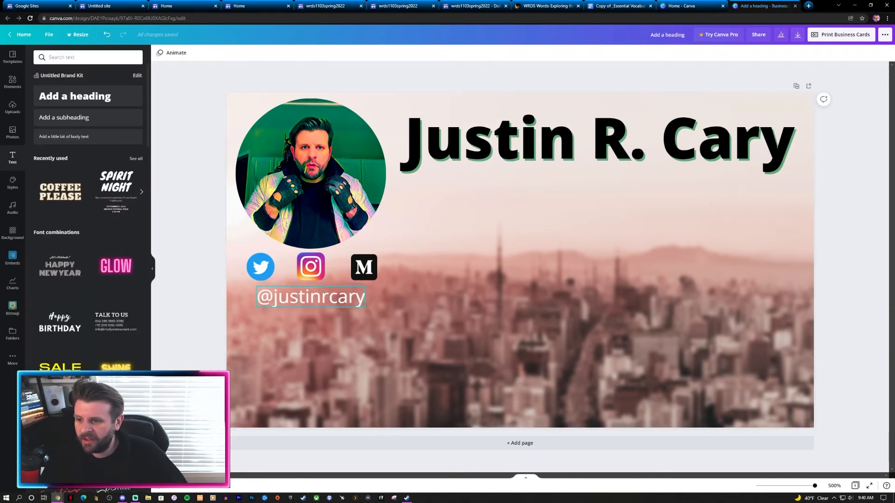
left_click(311, 297)
left_click_drag(365, 308, 311, 298)
left_click(191, 299)
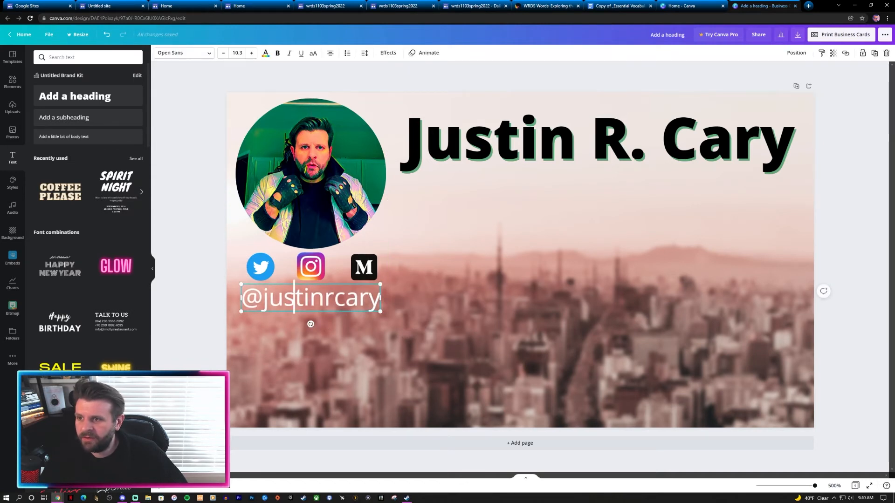
left_click(389, 53)
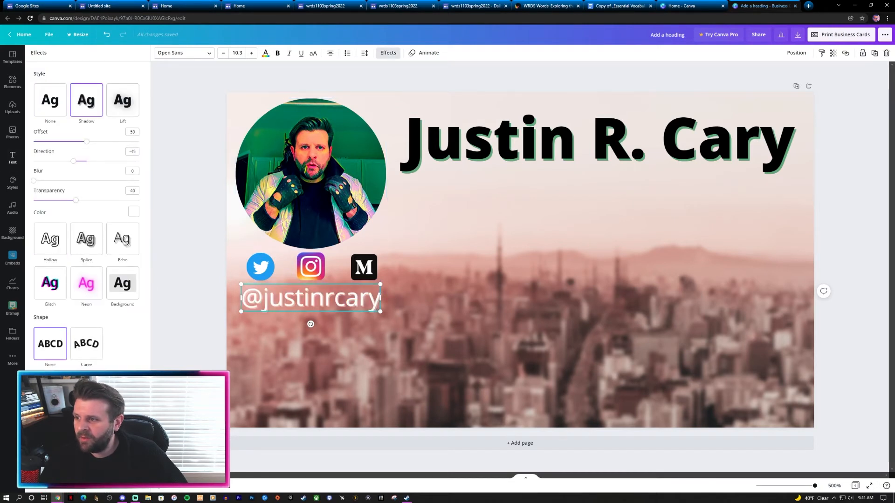
Step: Raise the handle's shadow transparency from 40 to about 76
left_click_drag(75, 200, 116, 200)
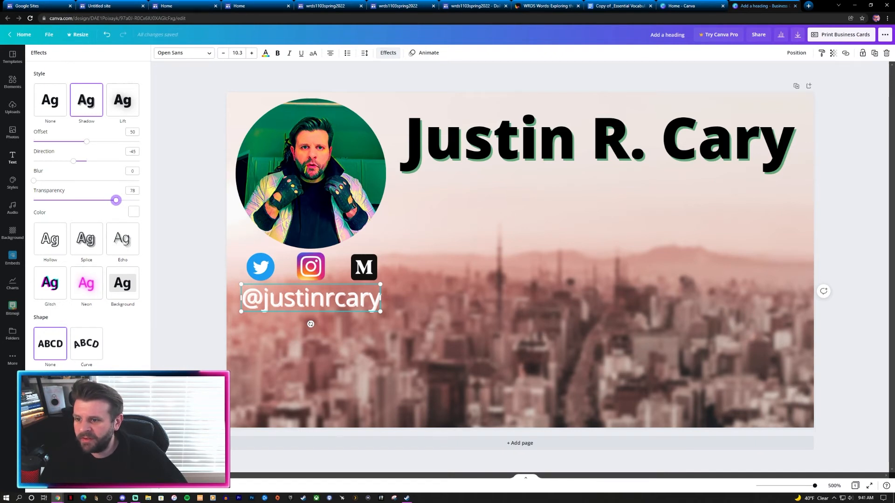
triple_click(284, 298)
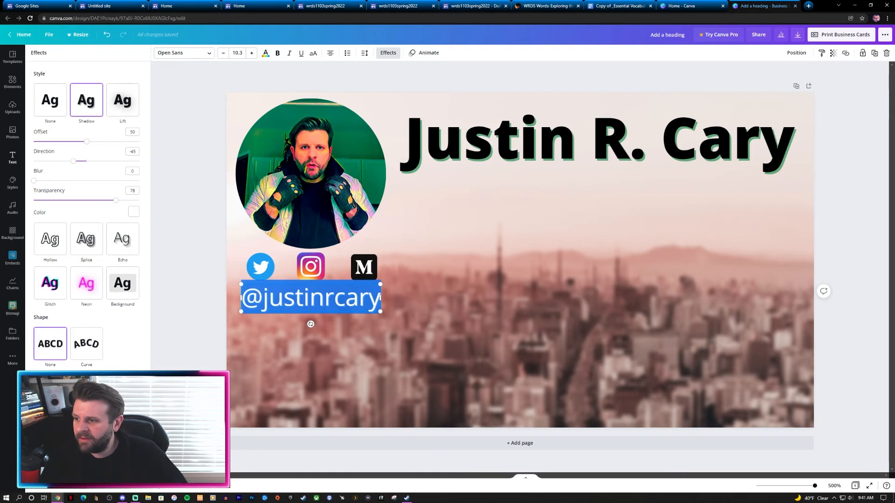
left_click(13, 157)
key("Escape")
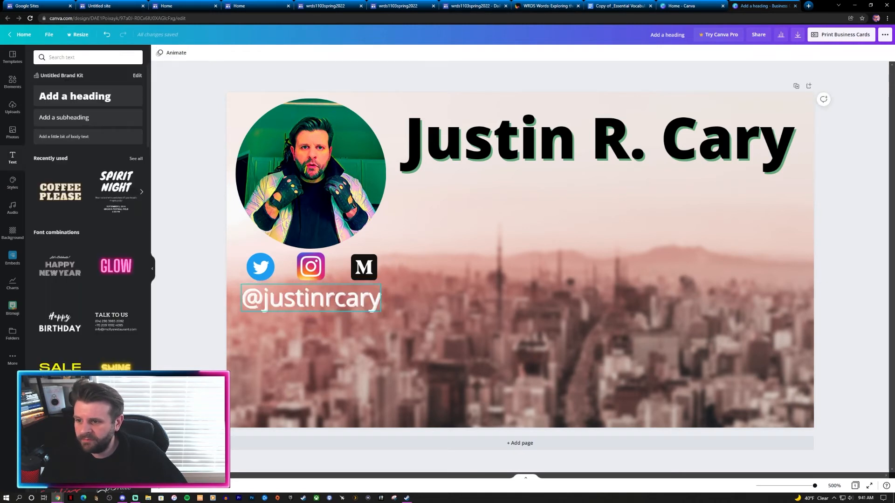
triple_click(284, 299)
left_click(266, 53)
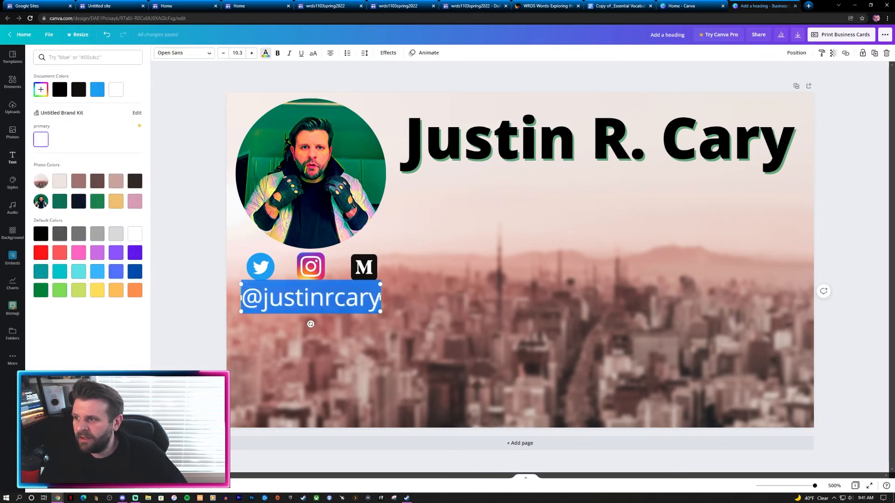
key("Escape")
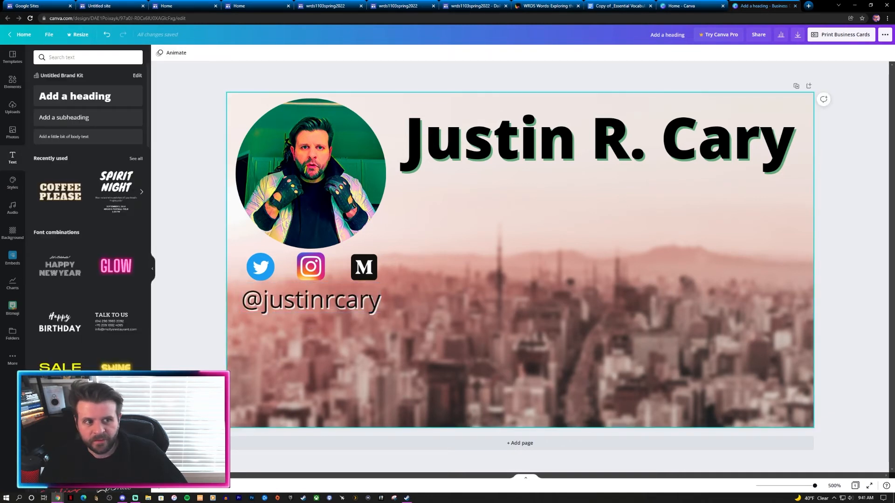
Step: Lower the city skyline background's brightness to -32
left_click(521, 260)
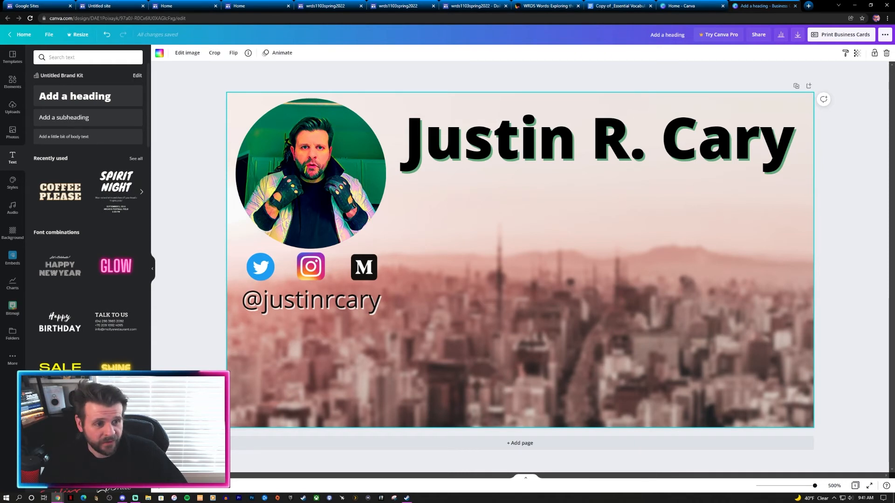
left_click(187, 52)
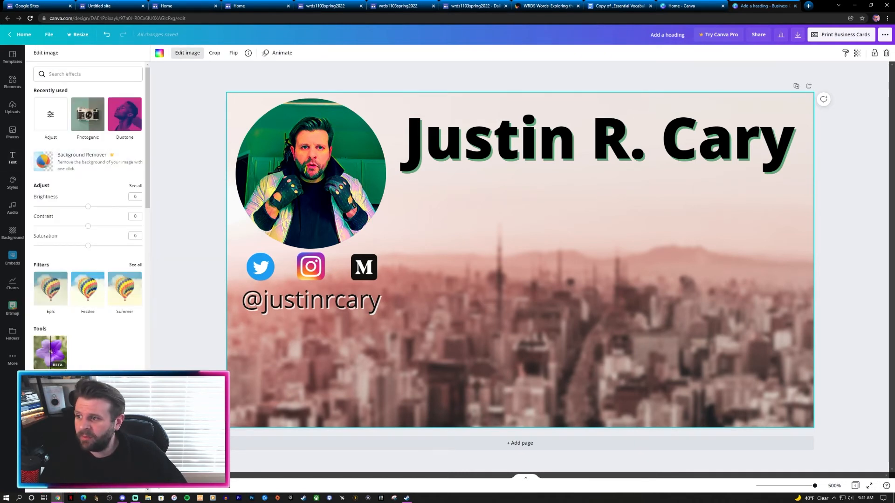
left_click(136, 185)
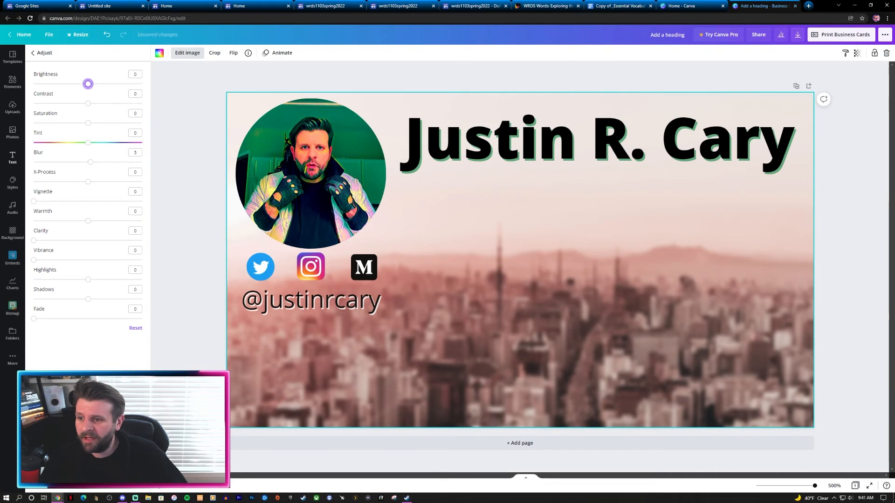
left_click_drag(88, 83, 69, 84)
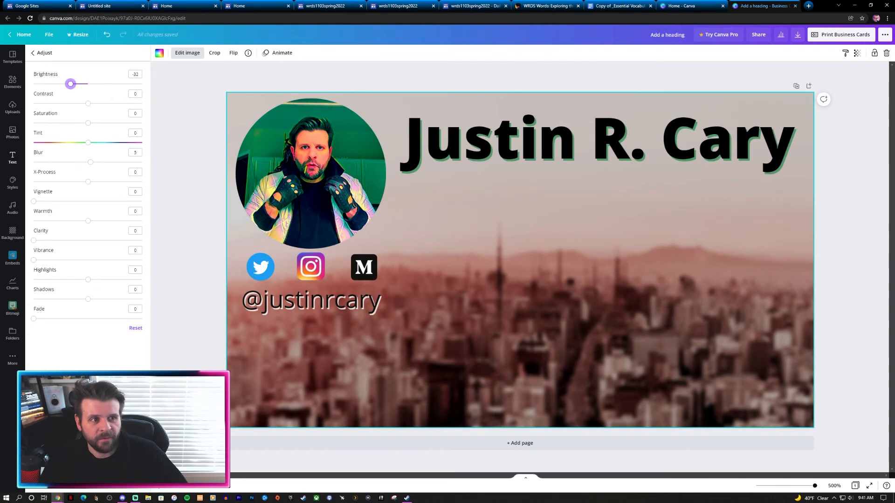
Step: Enlarge the handle text to 12.1 and centre it under the photo
left_click(310, 300)
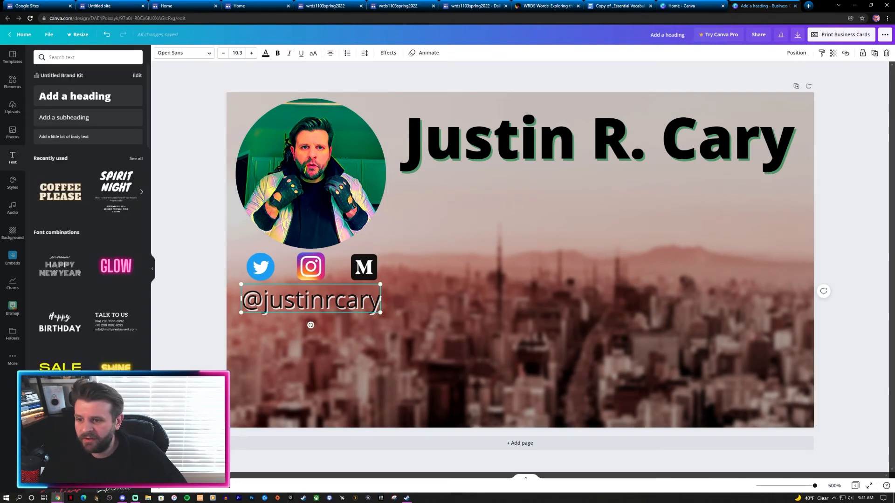
left_click_drag(381, 284, 404, 279)
left_click_drag(347, 298, 336, 297)
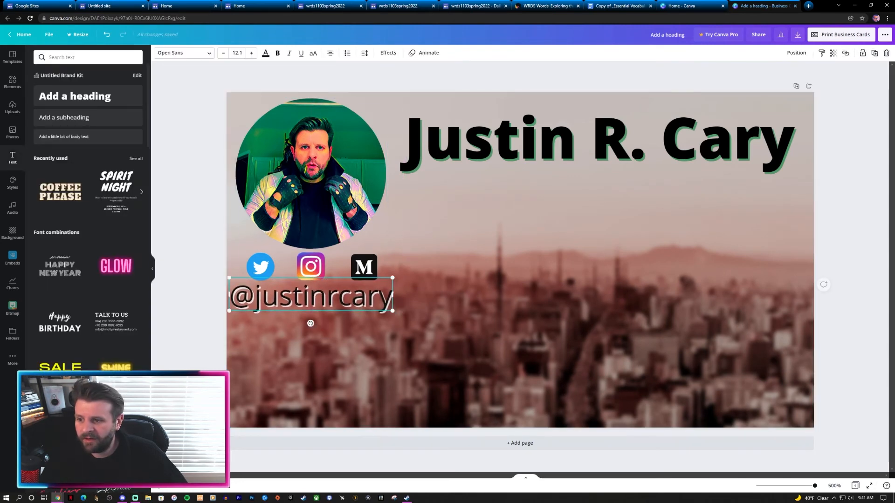
left_click(447, 336)
Step: Add a vignette of 28 to the skyline background
left_click(466, 303)
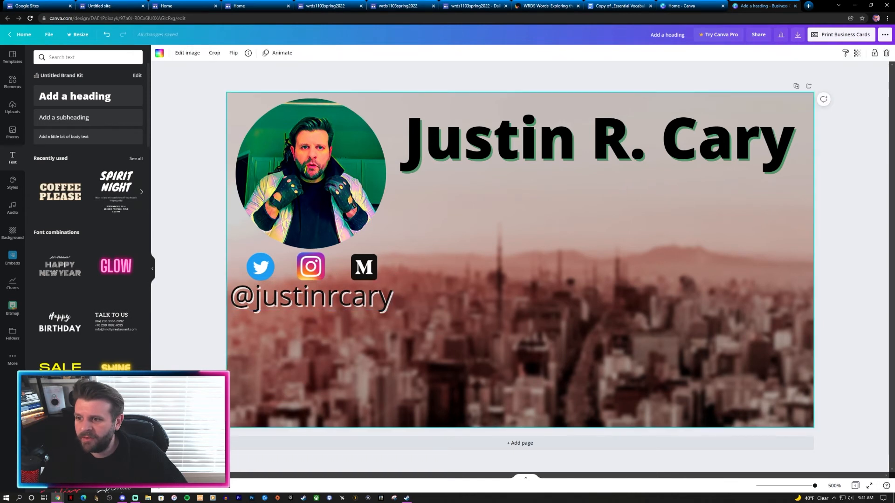
left_click(187, 53)
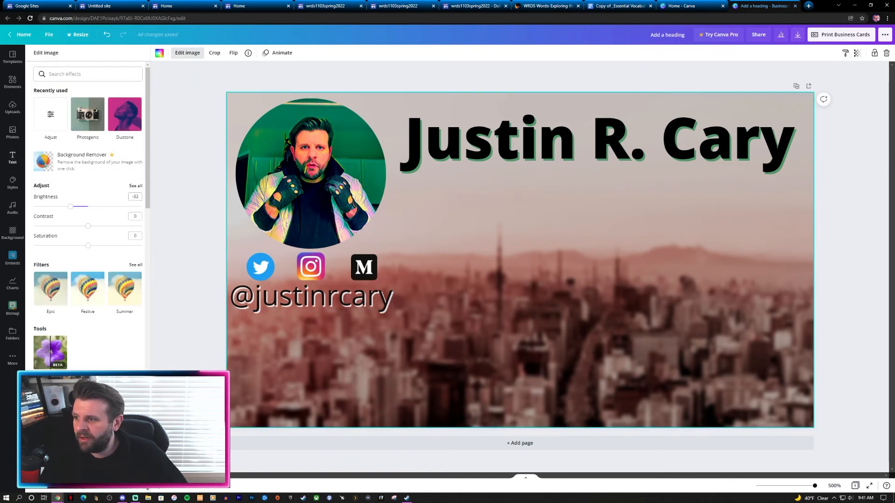
left_click(136, 186)
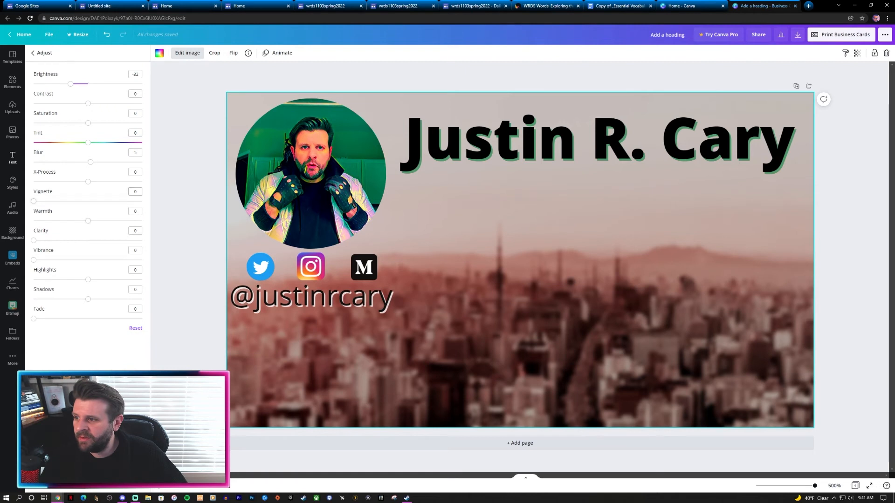
left_click_drag(40, 201, 64, 201)
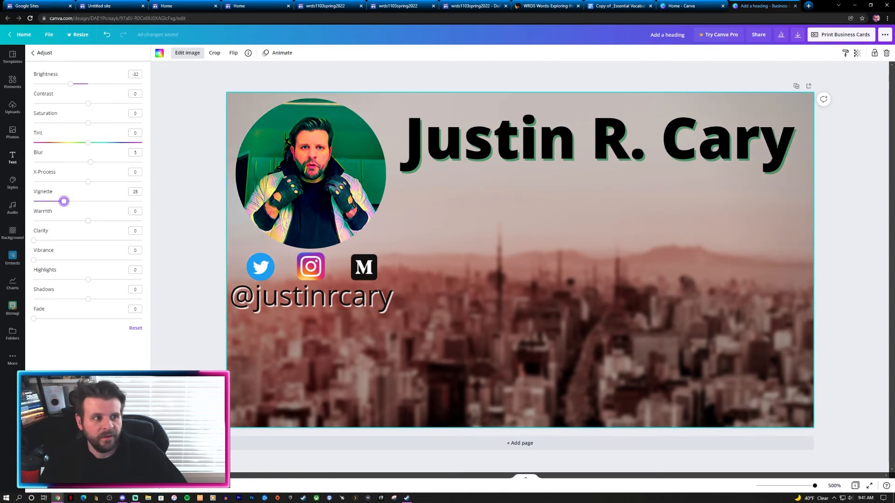
left_click(12, 157)
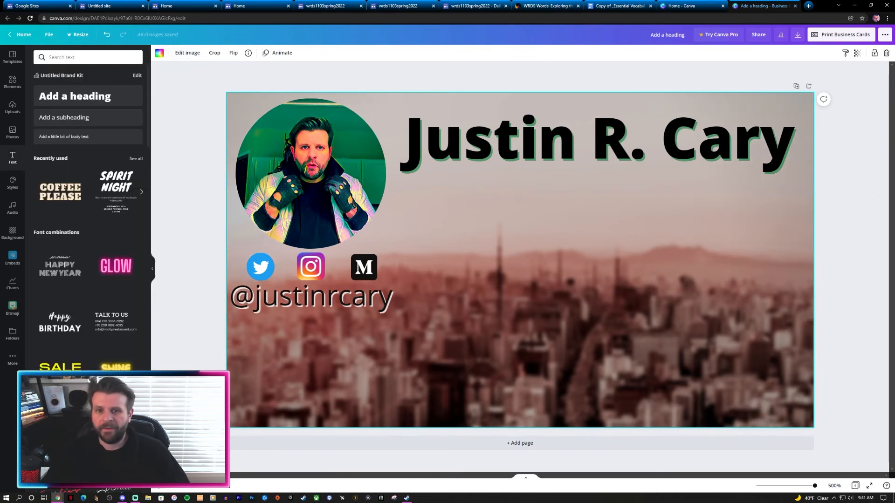
key("Escape")
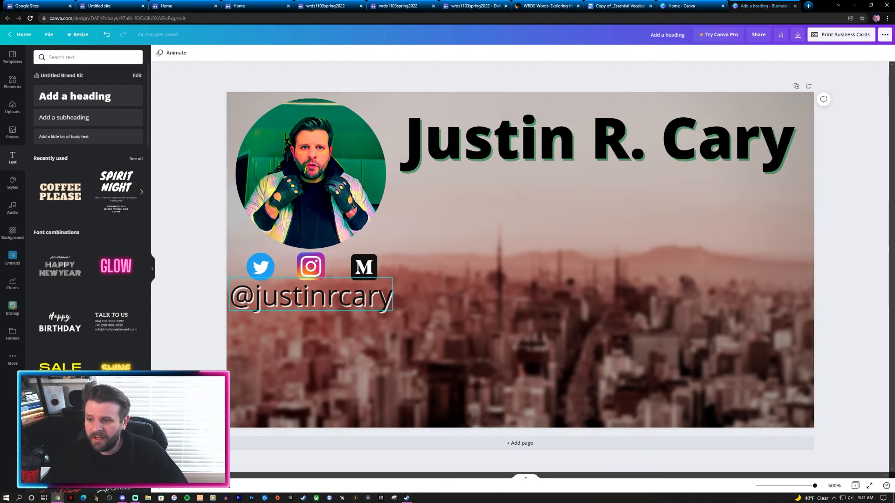
Step: Duplicate the handle text and replace the copy with the e-mail address
left_click_drag(311, 295, 308, 333)
double_click(308, 332)
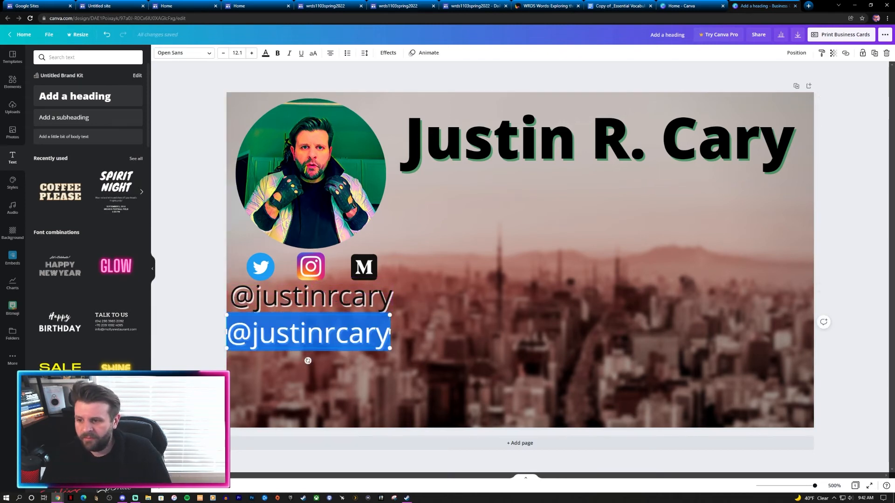
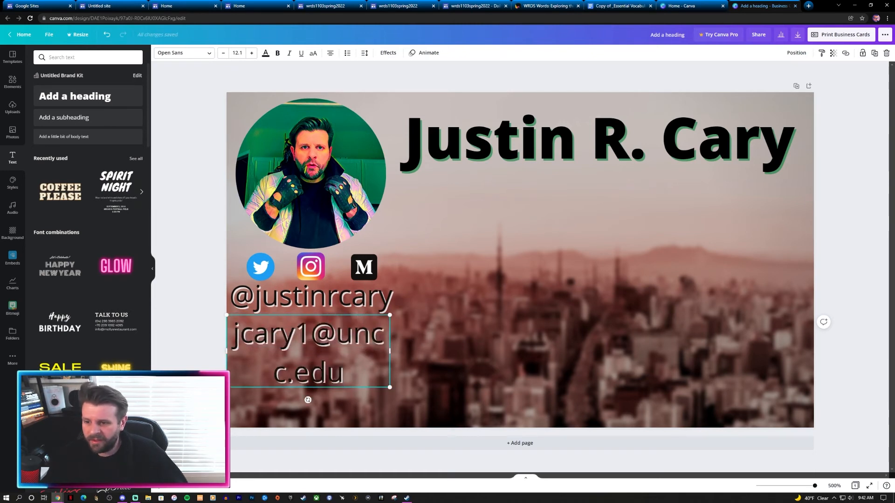
Step: Widen the e-mail box to one line, set font size 9.1, and place it under the name
left_click_drag(390, 351, 476, 351)
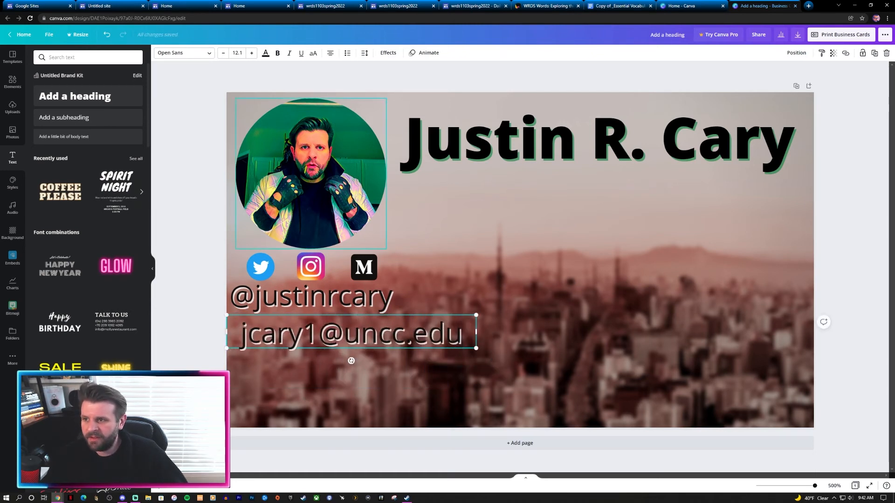
left_click(343, 334)
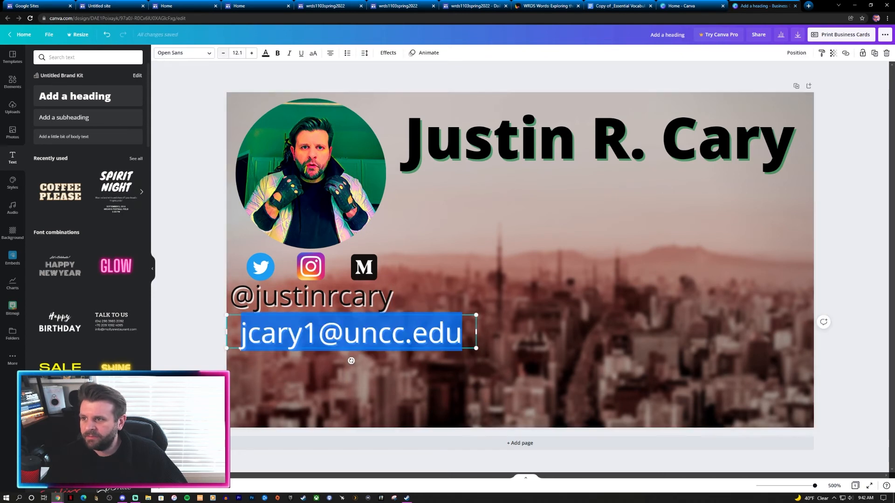
left_click(224, 53)
left_click(224, 53)
left_click(223, 53)
left_click(201, 177)
left_click_drag(336, 328, 709, 184)
left_click(852, 230)
left_click(852, 230)
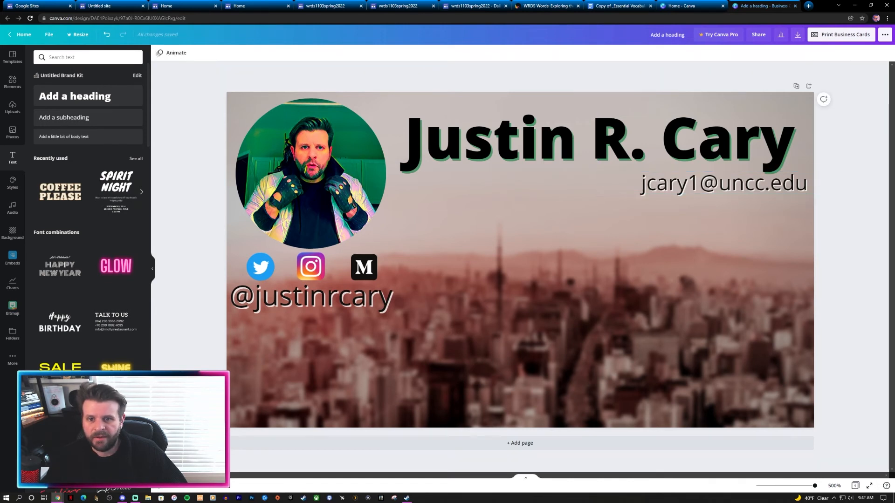
Step: Make the e-mail text white and set its effect to None
left_click(724, 183)
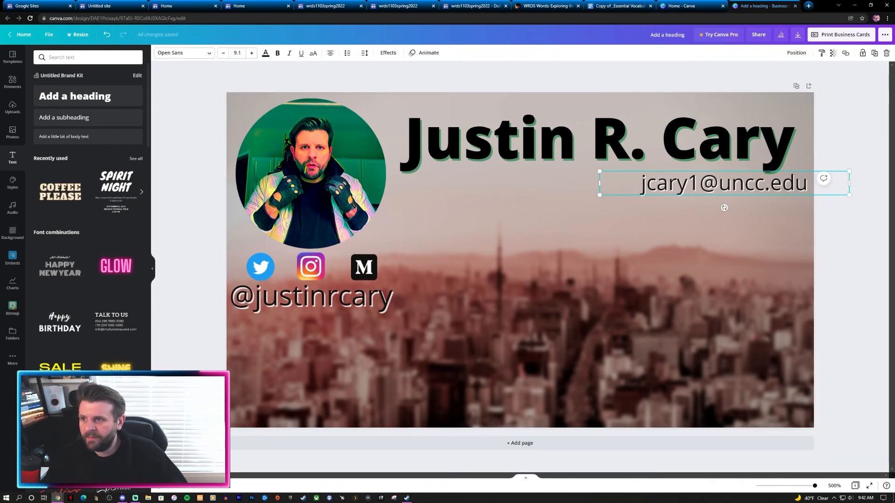
left_click(266, 53)
left_click(98, 89)
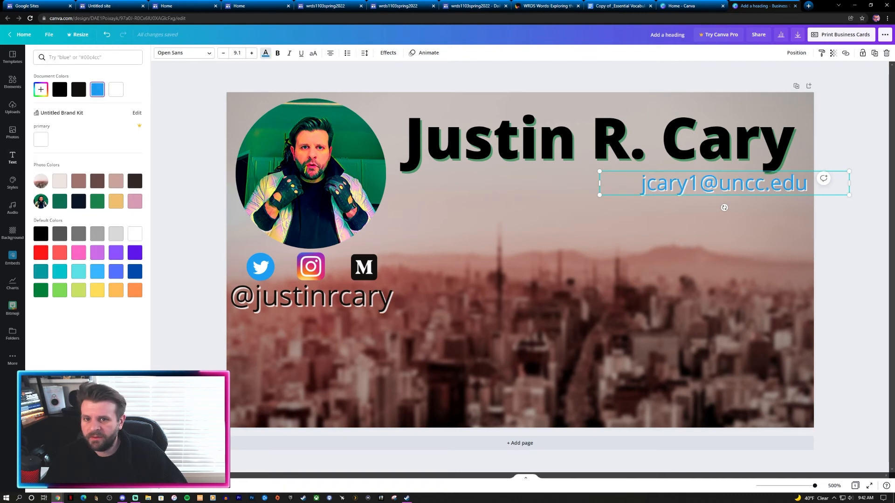
left_click(116, 90)
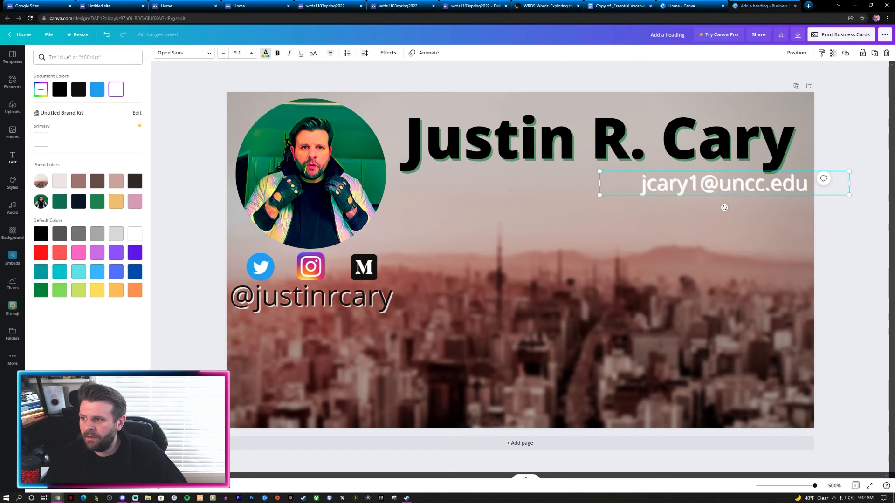
left_click(688, 183)
left_click(387, 52)
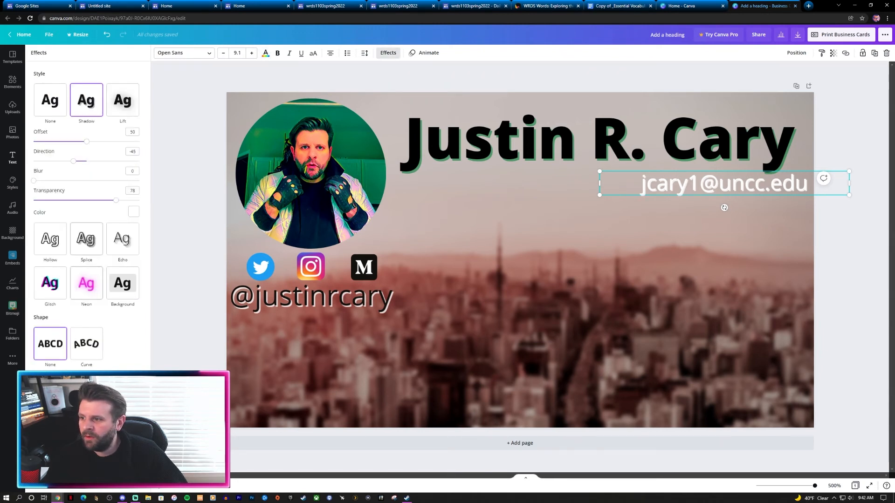
left_click(50, 100)
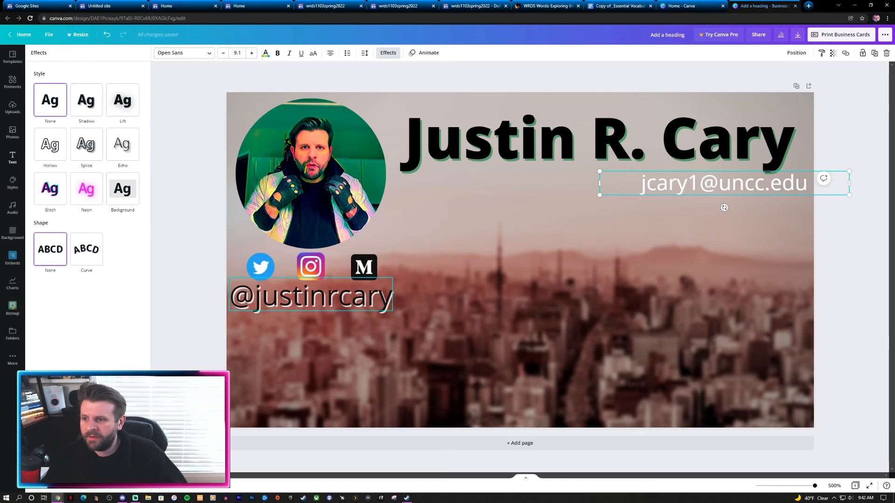
Step: Remove the social handle's shadow and make its text white
left_click(309, 301)
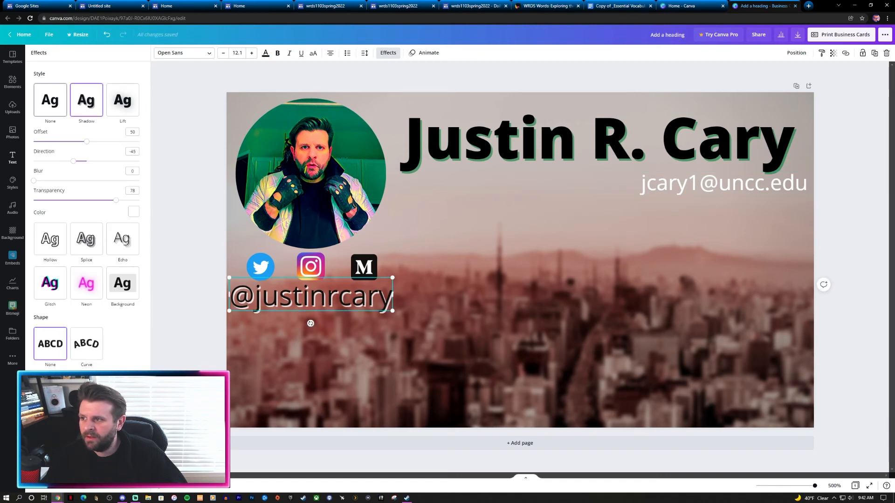
left_click(50, 101)
left_click(12, 158)
left_click(266, 53)
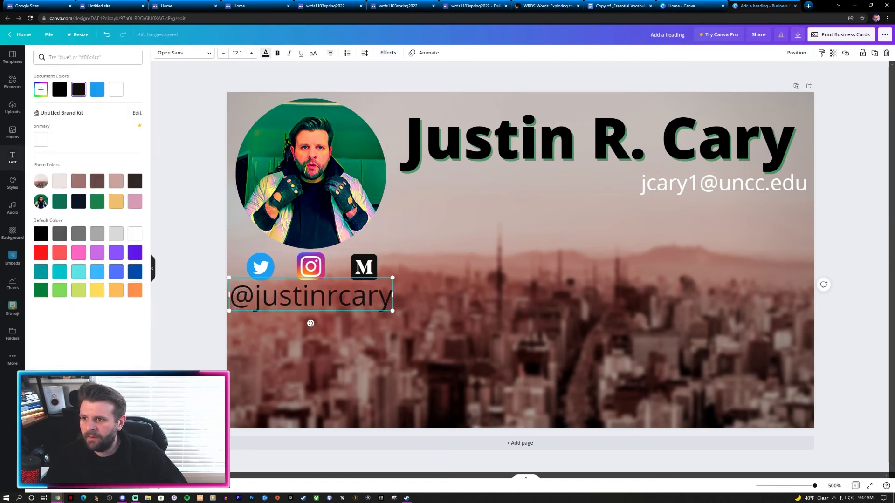
left_click(135, 234)
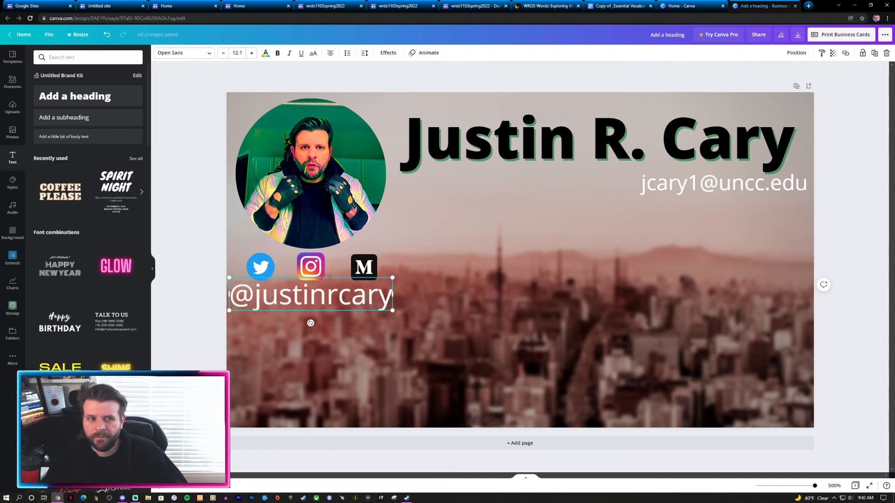
key("Escape")
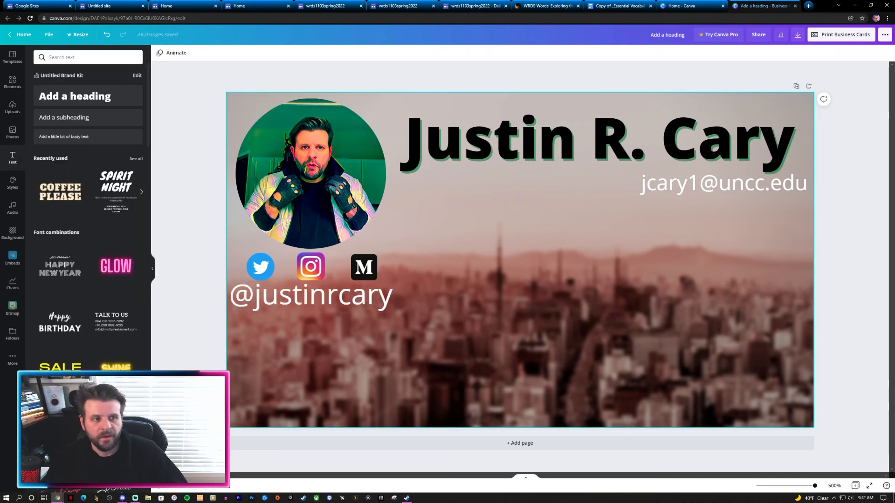
Step: Shrink the social handle box and centre it under the three icons
left_click(311, 296)
left_click_drag(393, 278, 355, 284)
left_click_drag(292, 299, 311, 294)
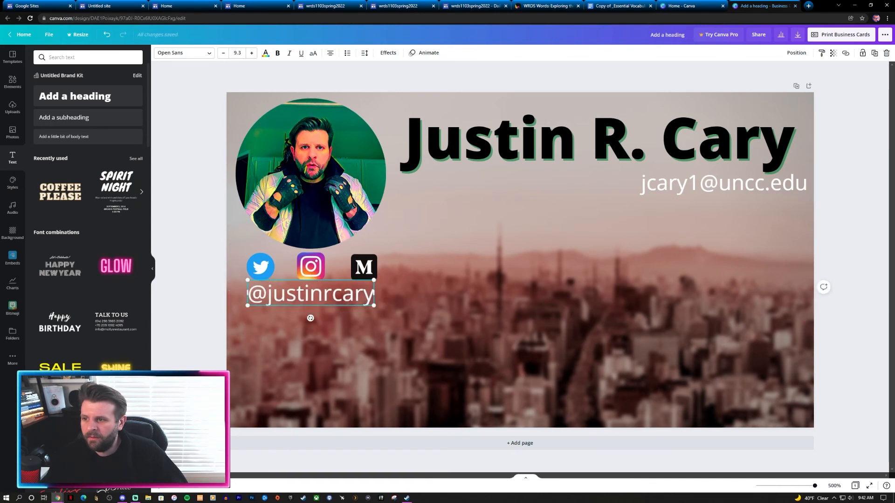
key("Escape")
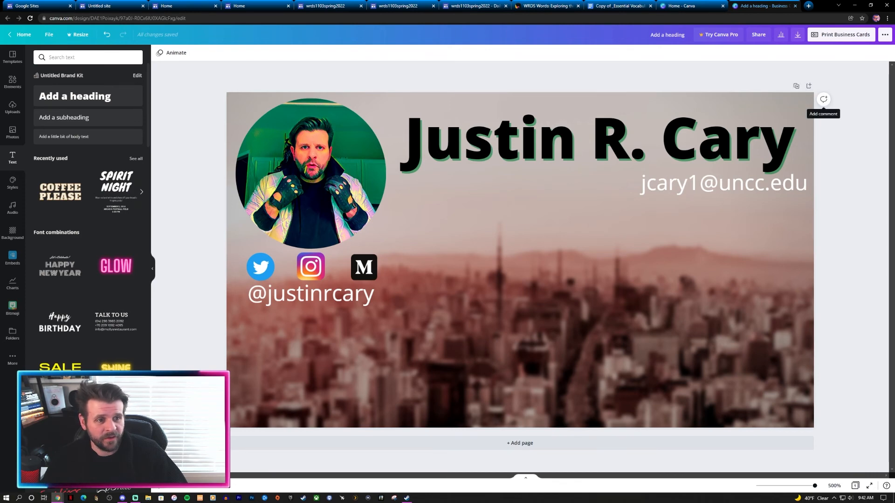
Step: Load the Medium home page in a new browser tab
key("ctrl+t")
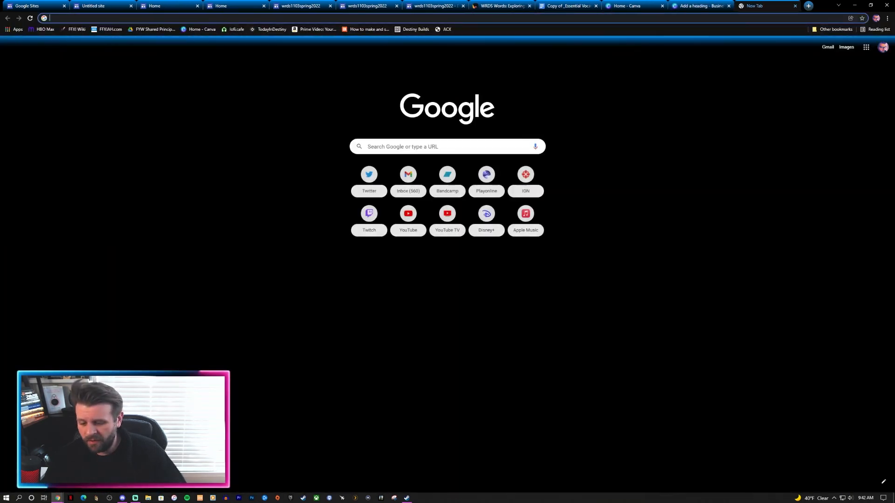
type("m")
key("Return")
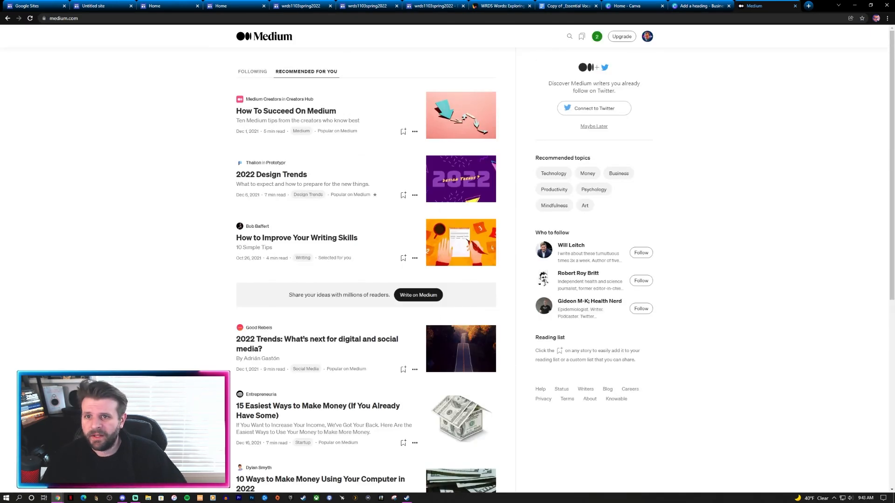
Step: Reach the author's public Medium profile through the account menu and select its URL
left_click(647, 37)
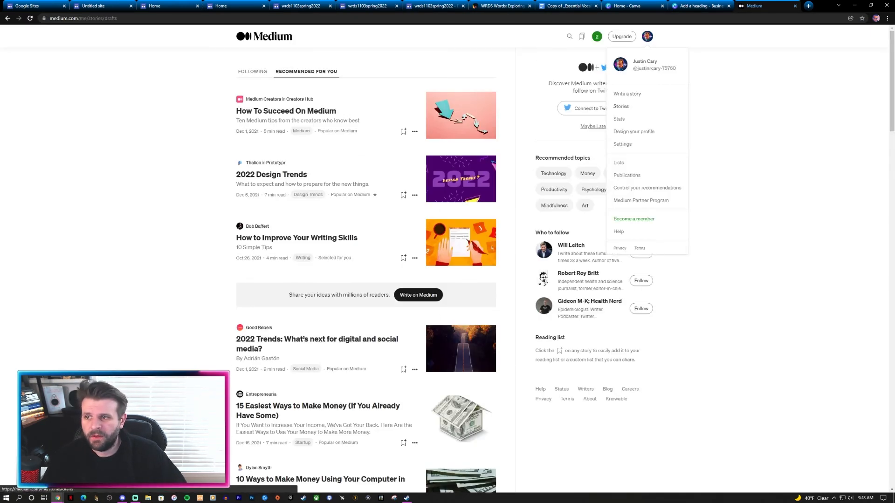
left_click(621, 106)
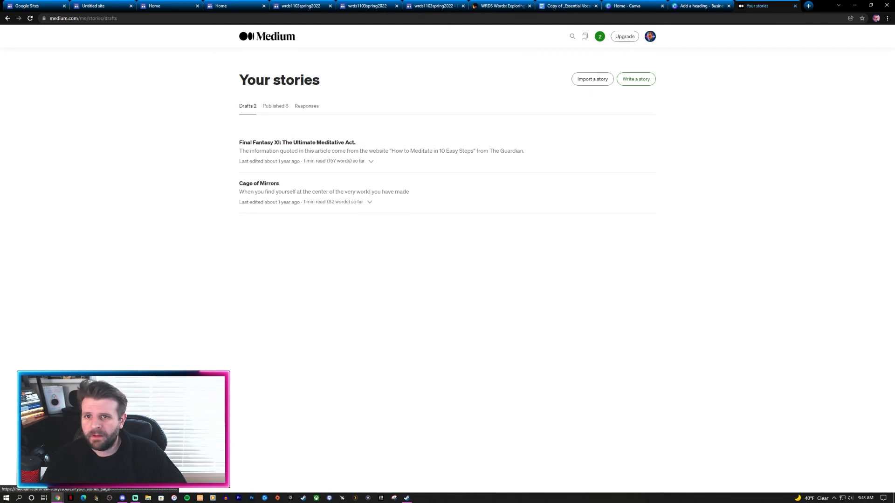
left_click(649, 36)
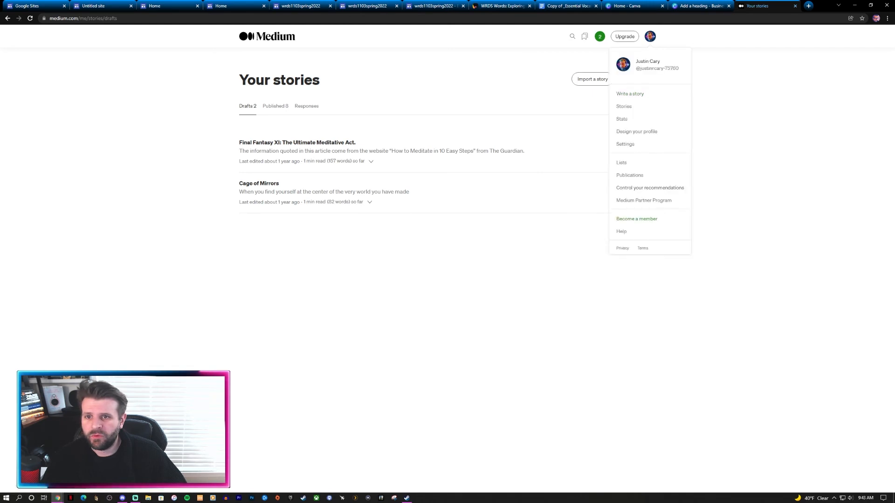
left_click(630, 94)
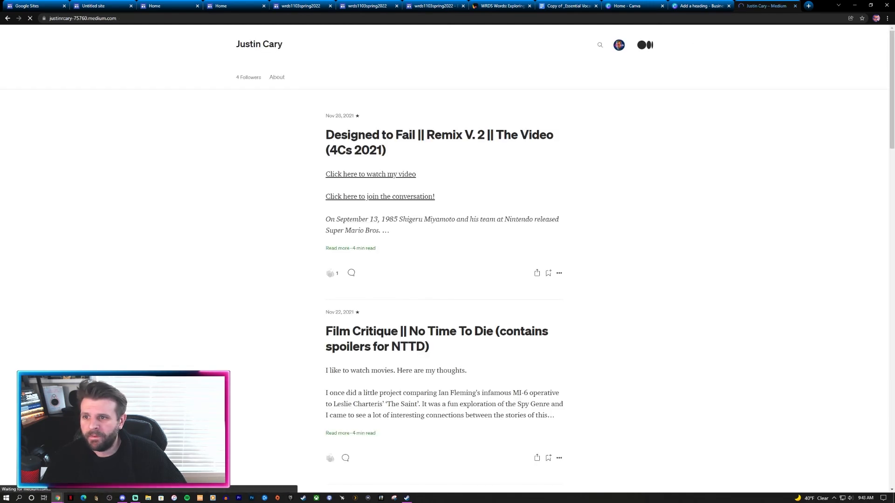
scroll(443, 280, "down", 5)
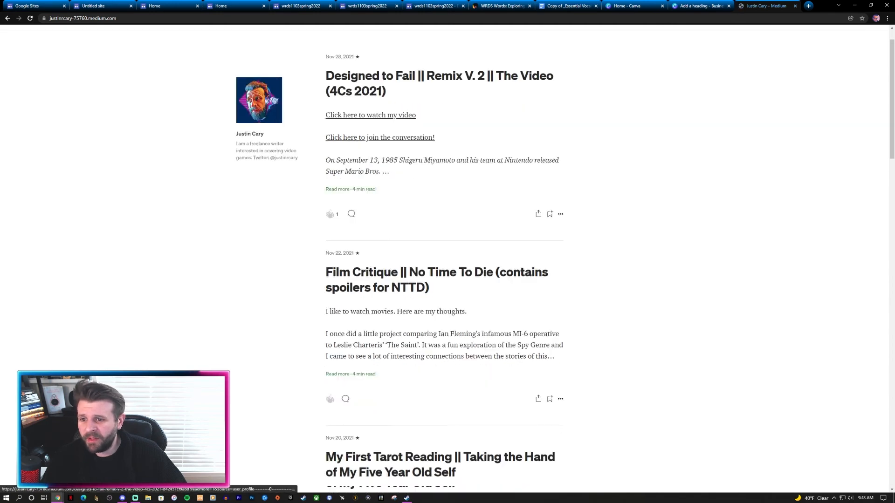
left_click(83, 18)
key("ctrl+c")
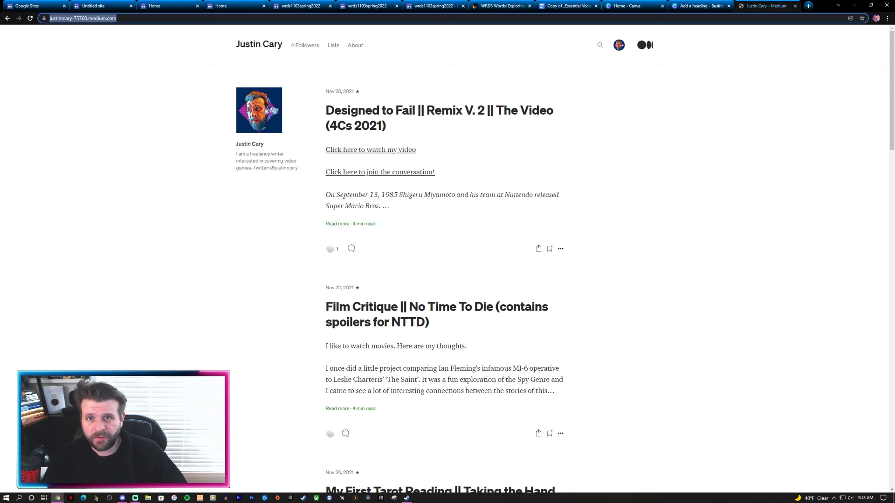
Step: Search Google for 'make a qr code' in a new tab and open the QR Code Generator result
key("ctrl+t")
type("make a qr")
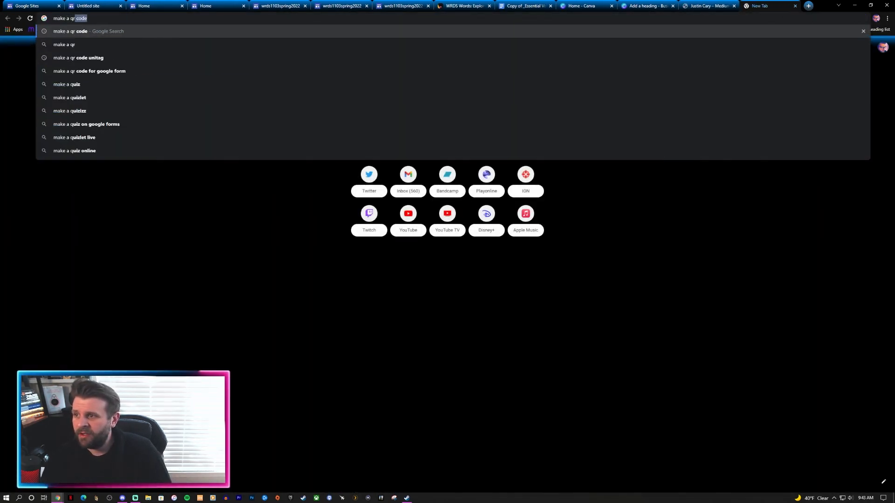
type(" code")
key("Return")
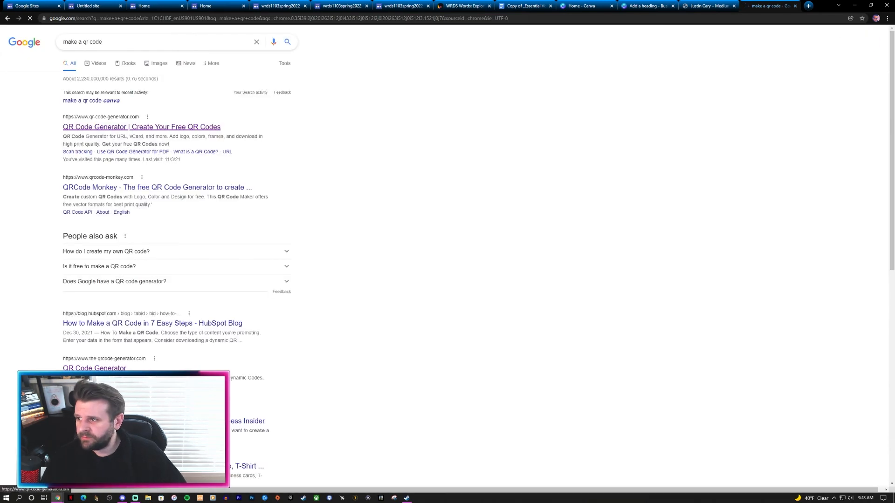
scroll(163, 280, "down", 4)
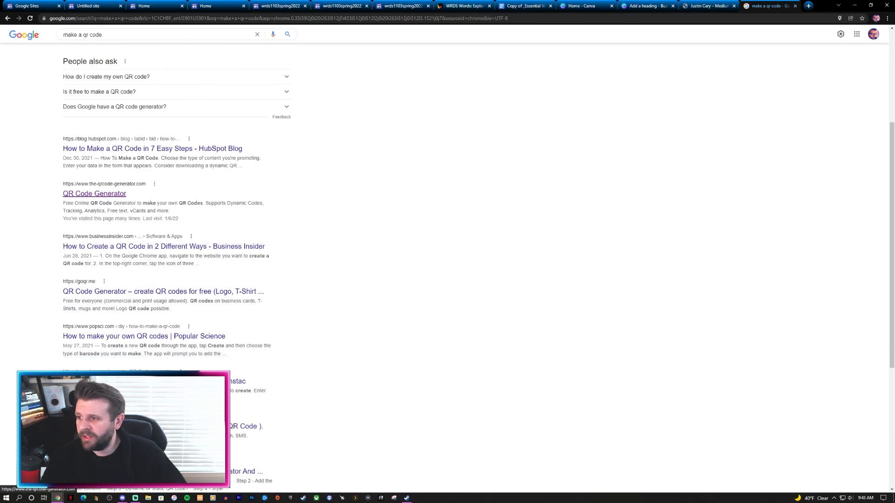
left_click(95, 193)
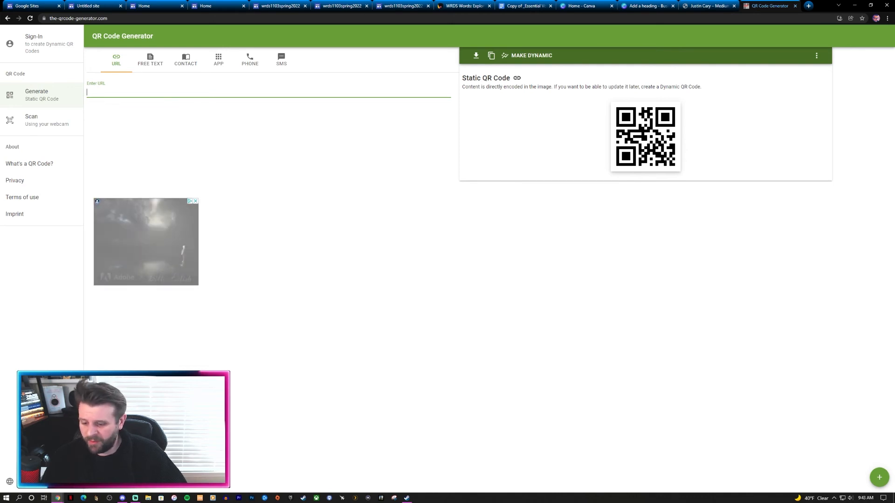
Step: Paste the Medium profile URL to generate its QR code, then launch Snipping Tool
key("ctrl+v")
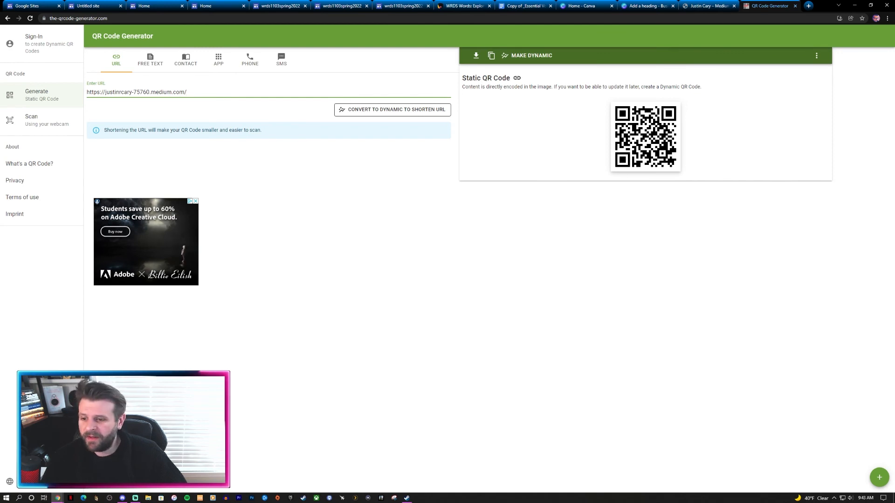
left_click(394, 499)
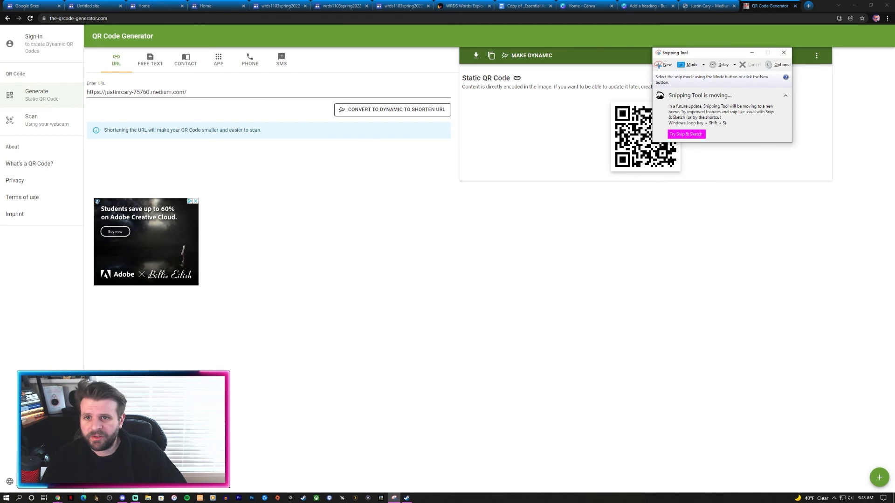
Step: Capture a new snip of the QR code area
left_click(662, 65)
left_click_drag(719, 53, 497, 37)
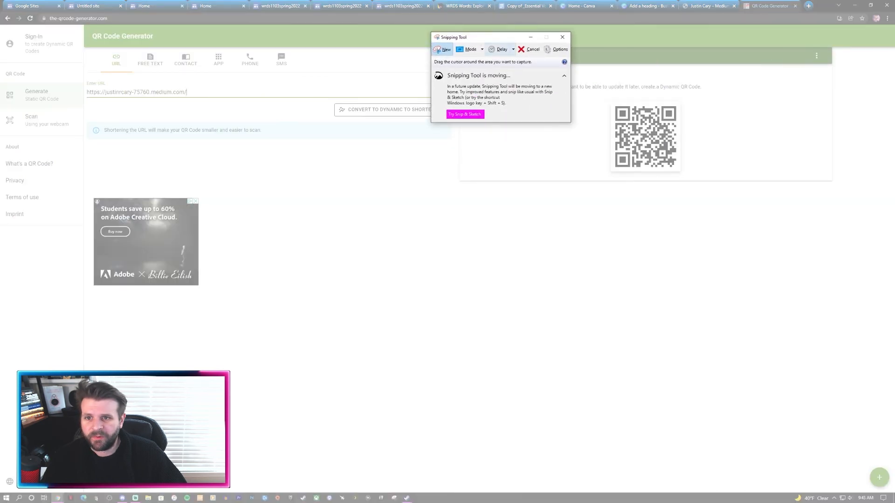
left_click_drag(611, 102, 681, 172)
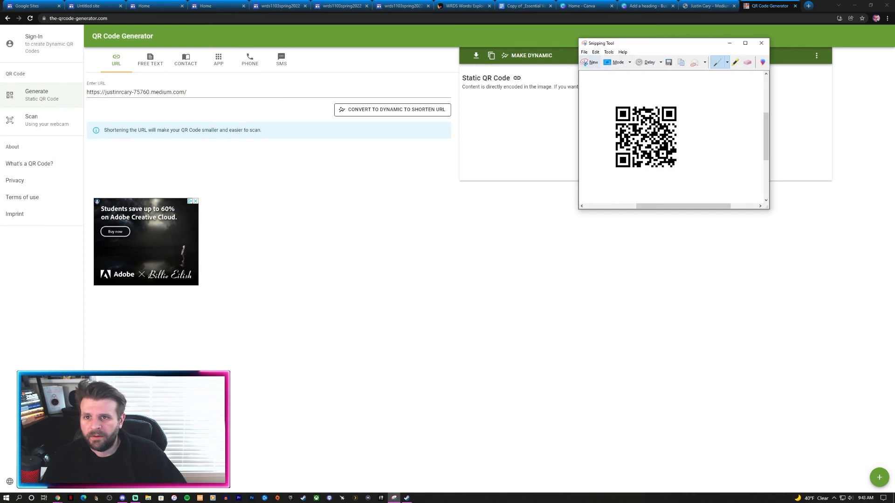
Step: Save the snip as a JPEG in Downloads, close Snipping Tool and return to Canva
left_click(584, 53)
left_click(623, 53)
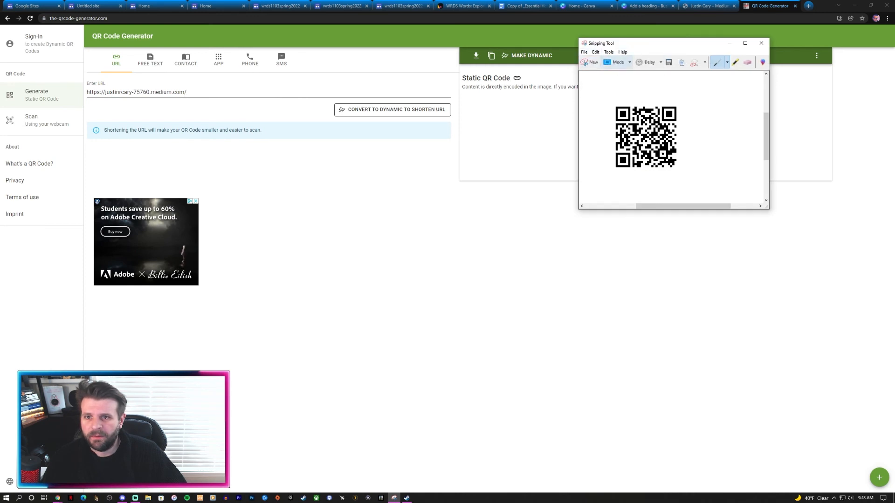
left_click(584, 53)
left_click(594, 70)
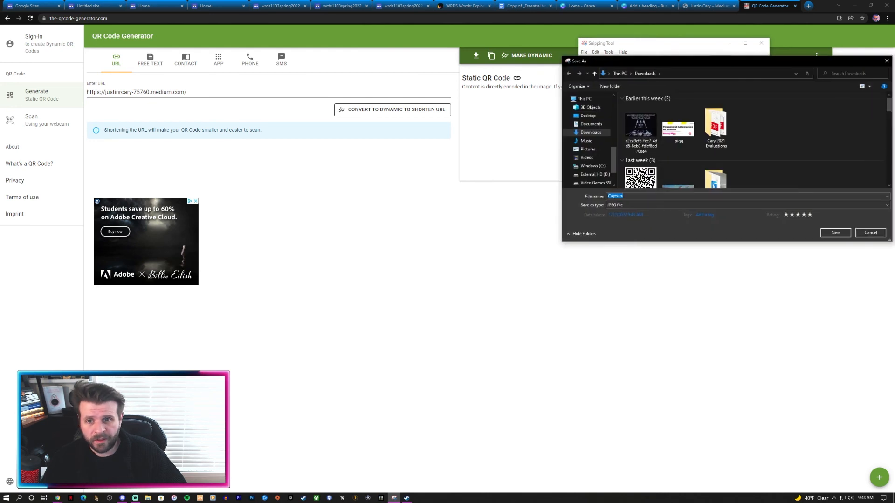
left_click(591, 124)
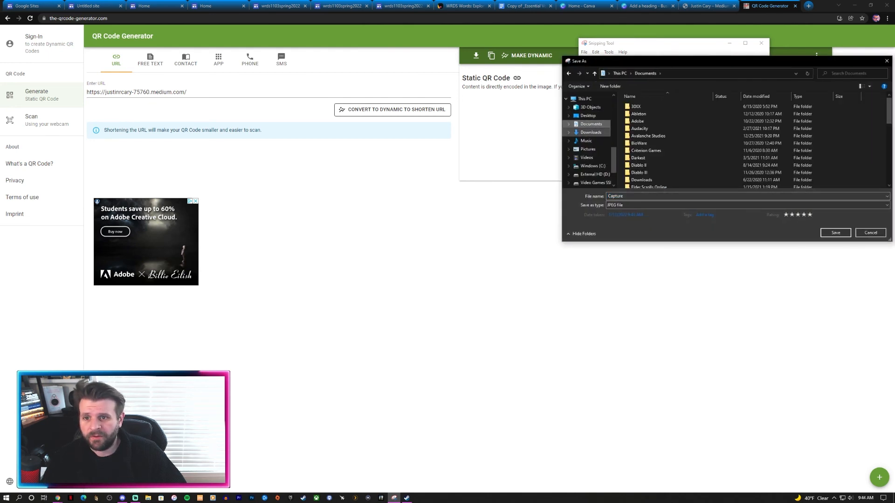
left_click(591, 133)
left_click(627, 196)
type("s")
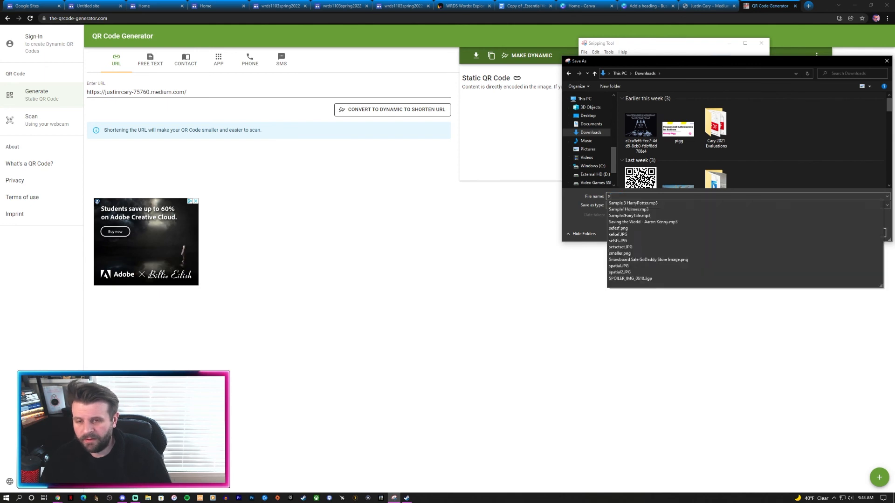
type("inp")
key("BackSpace")
key("BackSpace")
key("BackSpace")
type("nip")
key("Return")
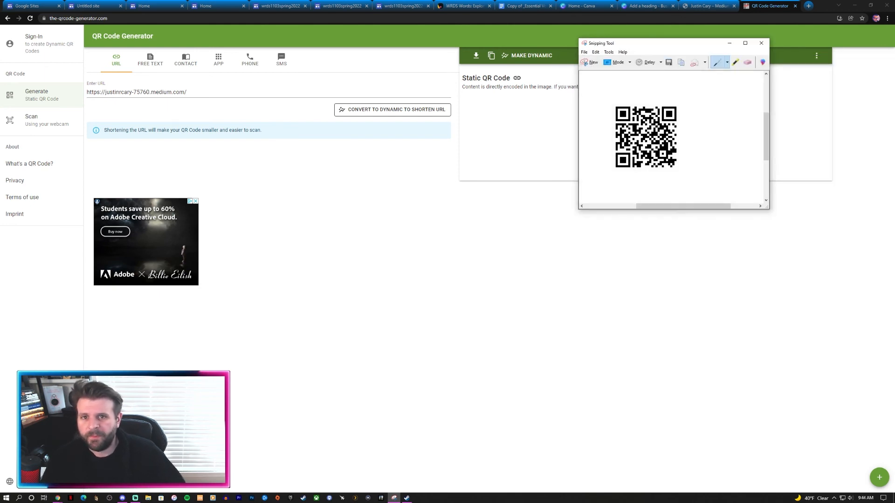
left_click(761, 43)
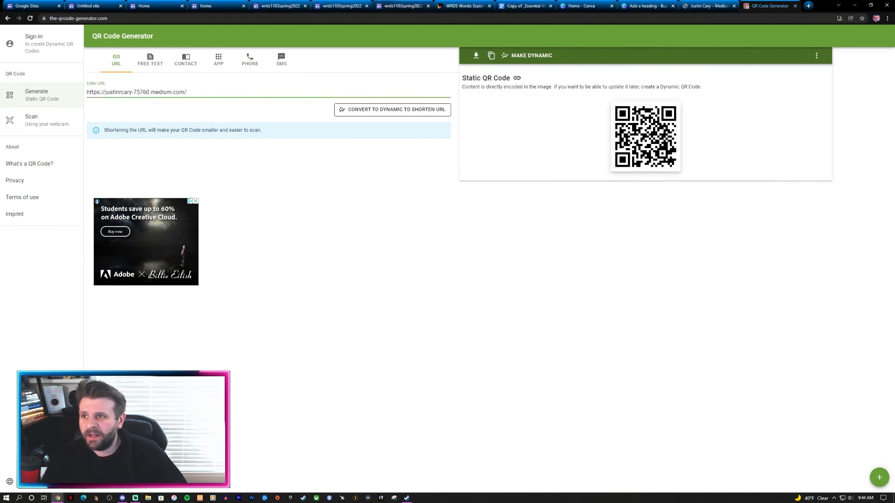
left_click(647, 6)
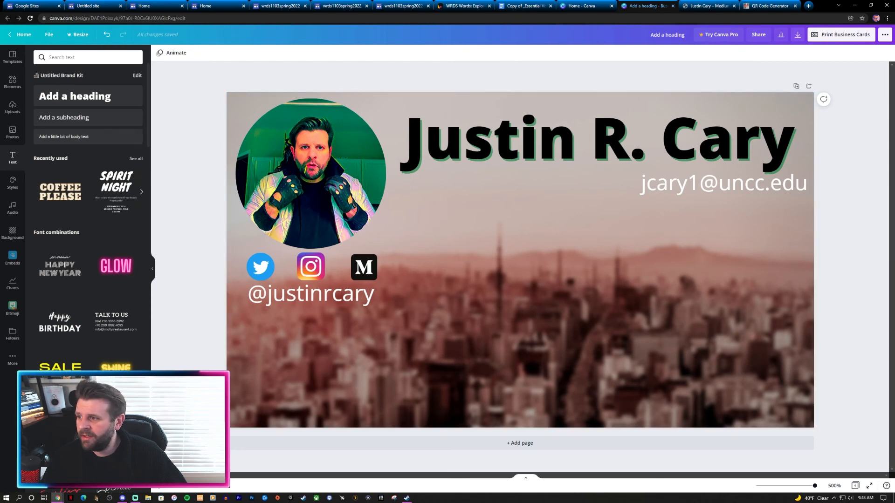
Step: Paste the QR code image and shrink it into the card's lower-right corner
key("ctrl+v")
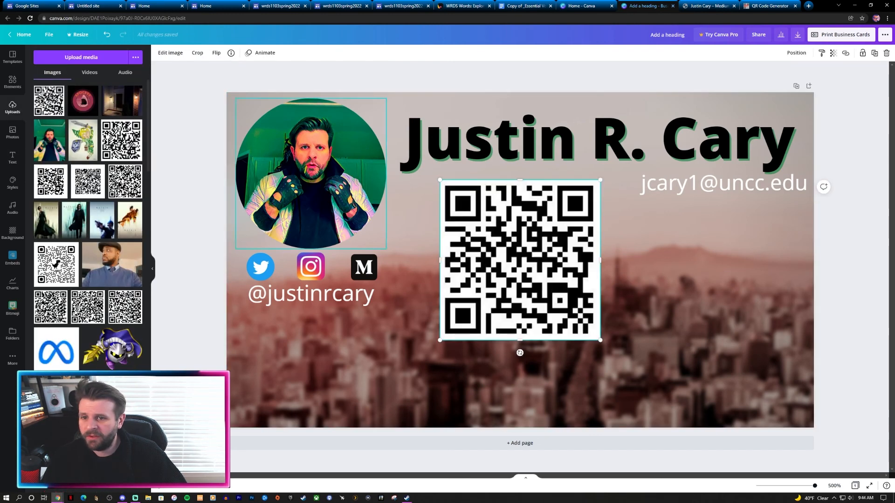
left_click_drag(520, 260, 715, 341)
left_click_drag(634, 260, 710, 335)
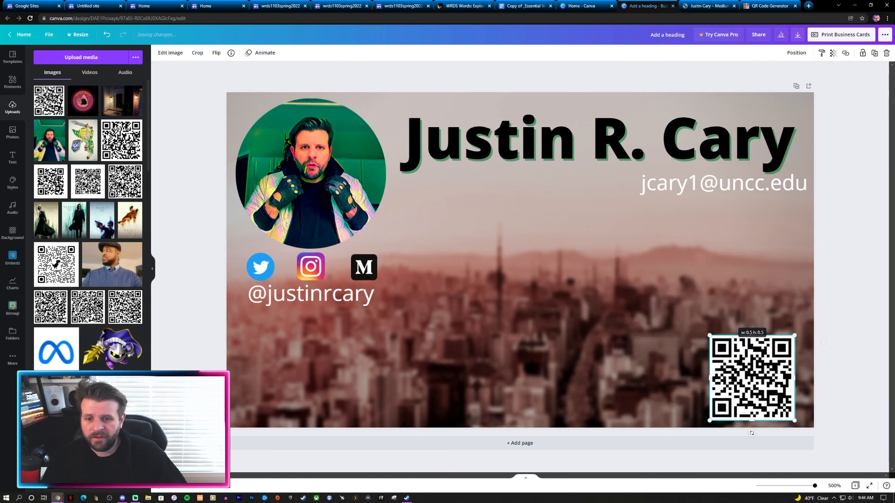
left_click_drag(752, 373, 756, 372)
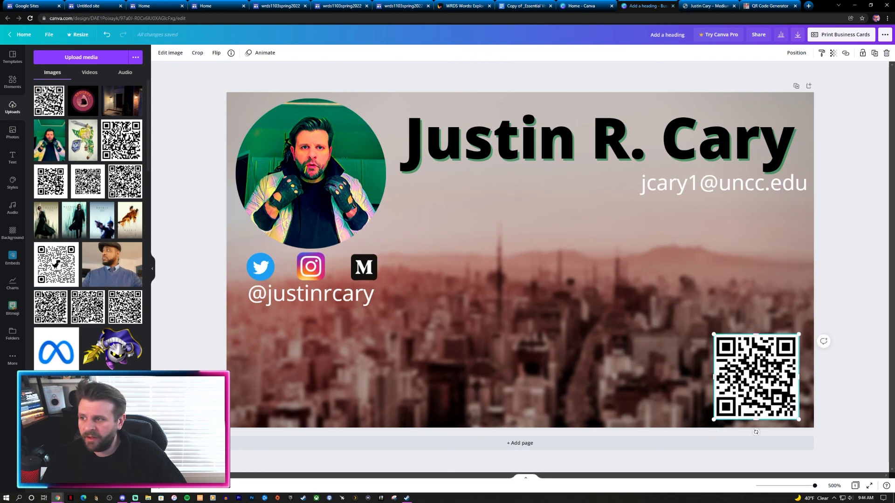
Step: Add a body text box above the QR code reading 'Scan this for more of my work!'
left_click(13, 158)
left_click(88, 137)
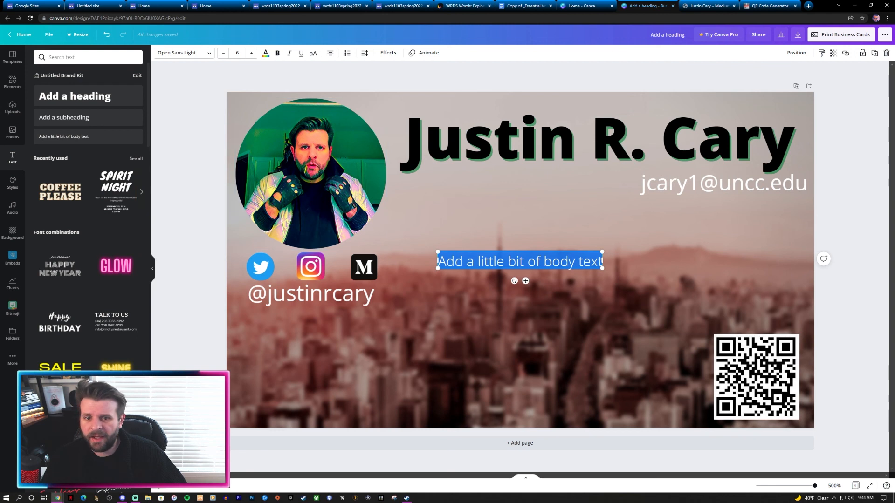
left_click(518, 280)
left_click_drag(517, 281, 727, 343)
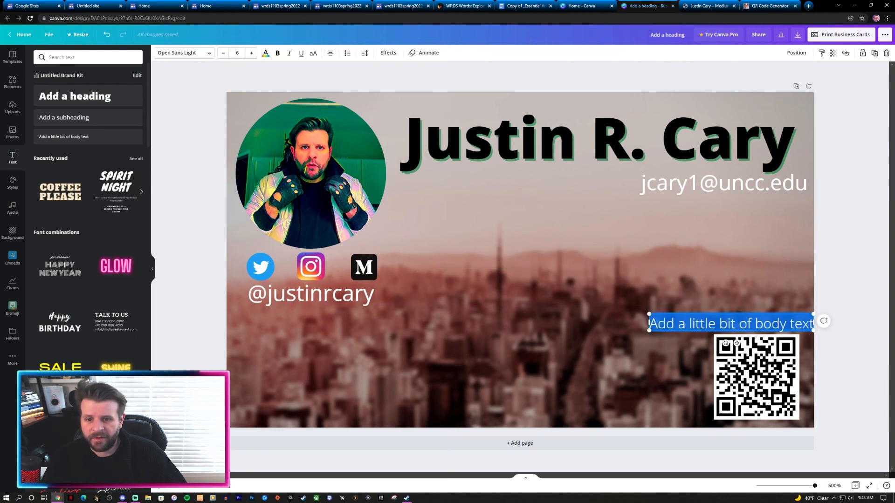
type("Click her")
key("BackSpace")
key("BackSpace")
key("BackSpace")
key("BackSpace")
key("BackSpace")
key("BackSpace")
key("BackSpace")
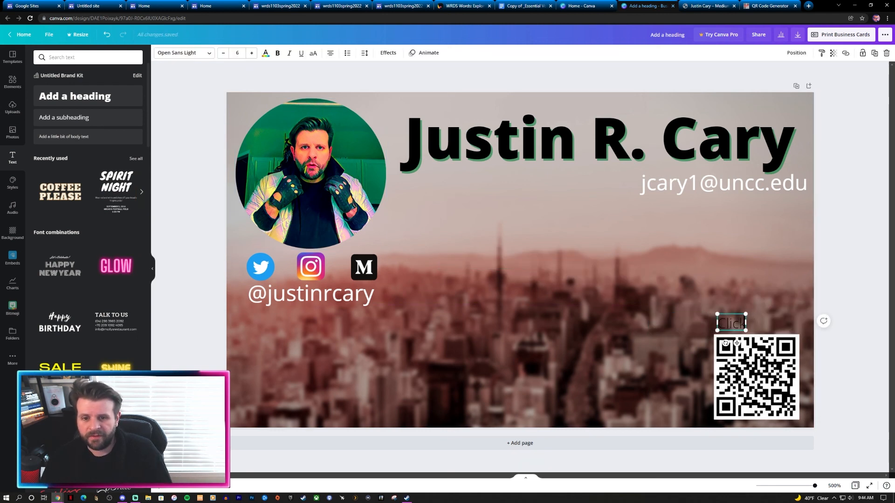
key("BackSpace")
key("BackSpace")
type("Scan th")
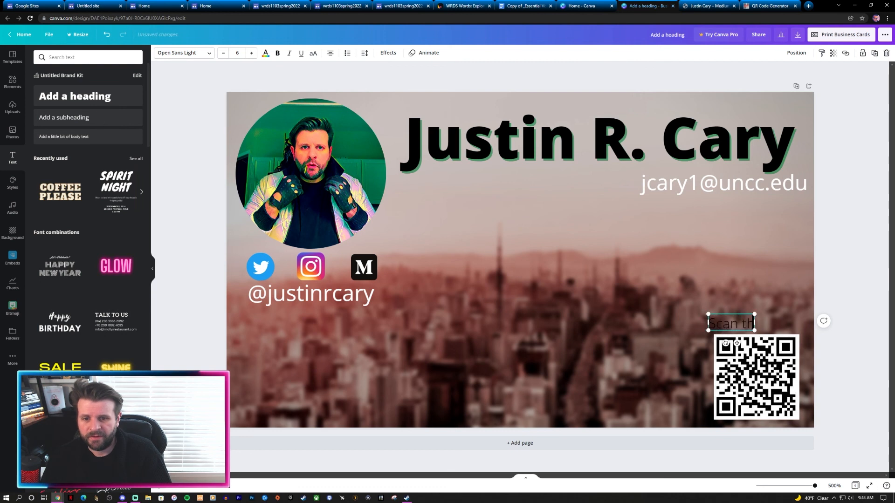
type("is tor more of my work")
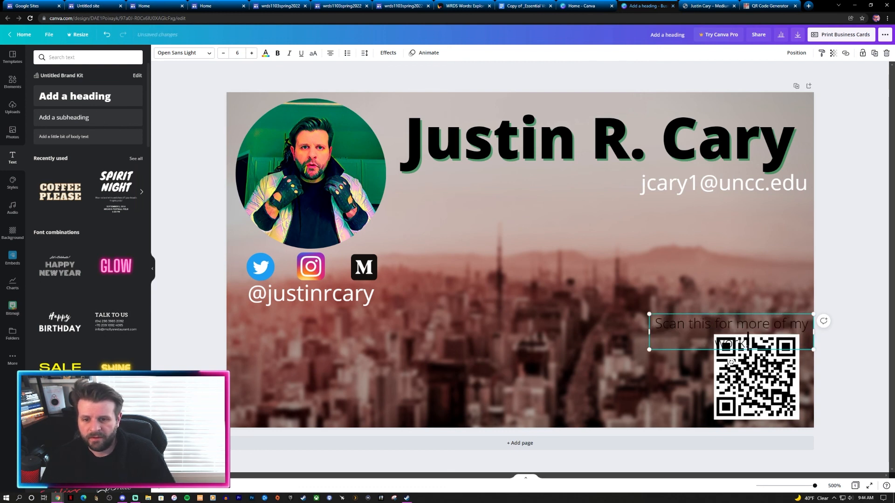
type("!")
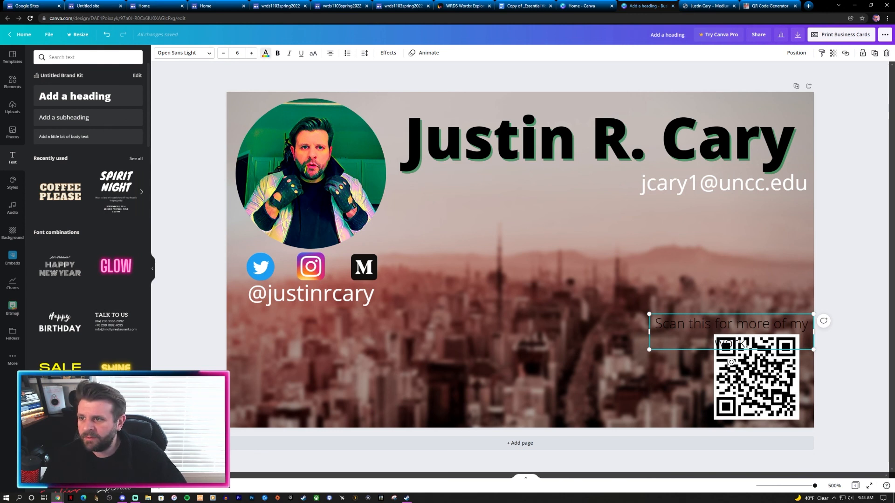
Step: Make the caption white, right-aligned, wrapped to two lines and aligned with the QR code
left_click(265, 54)
left_click(41, 139)
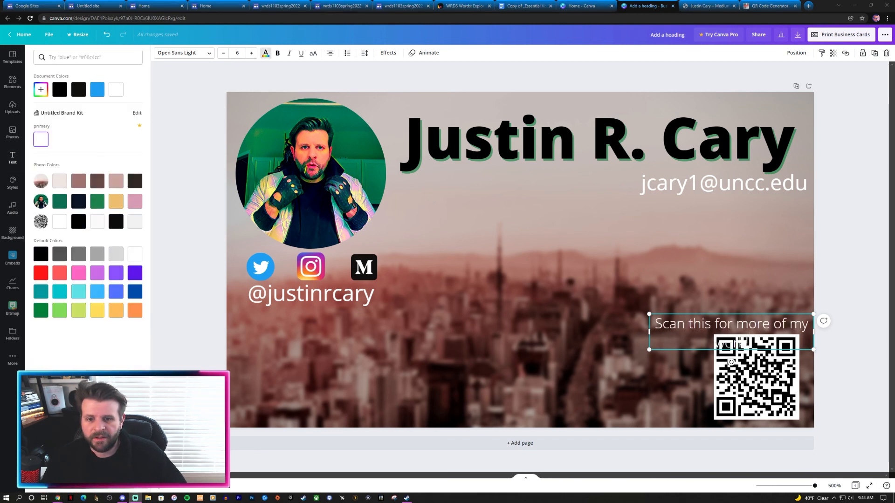
left_click(700, 323)
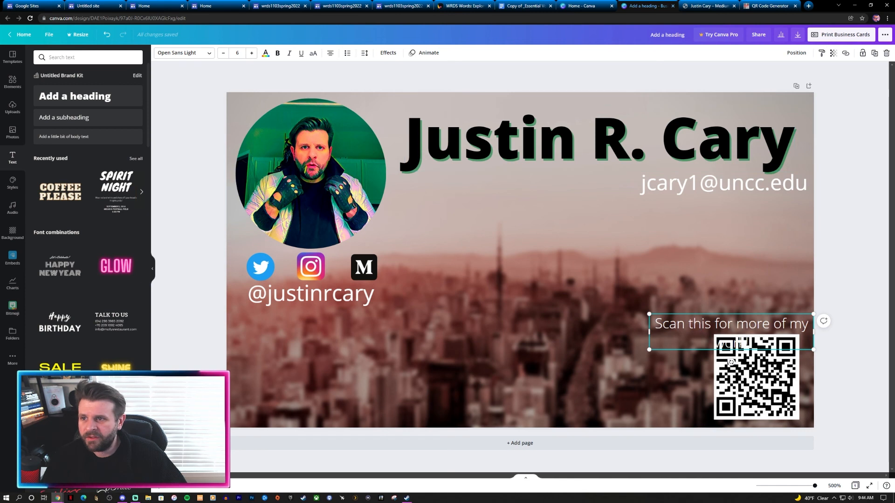
left_click(331, 54)
left_click(331, 53)
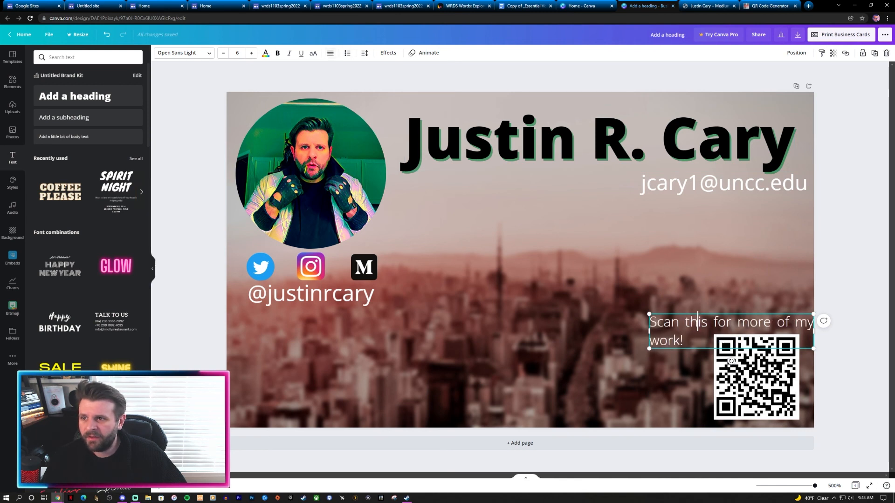
left_click(330, 53)
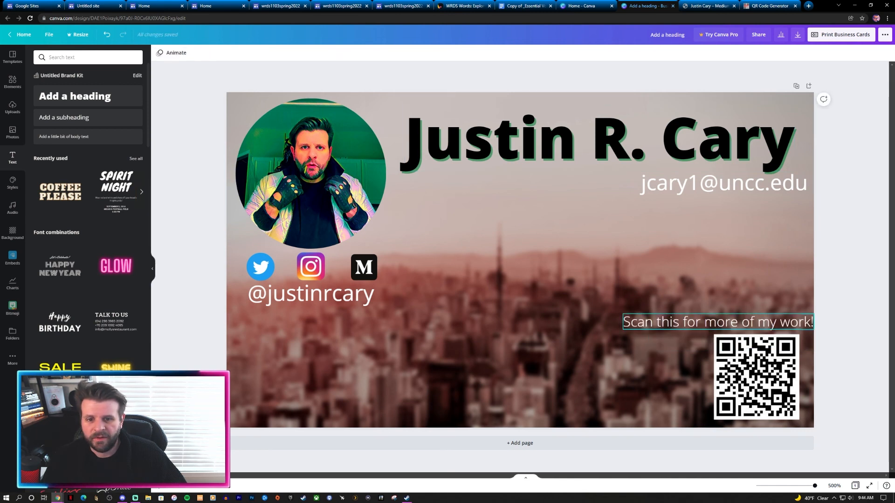
left_click_drag(623, 322, 683, 322)
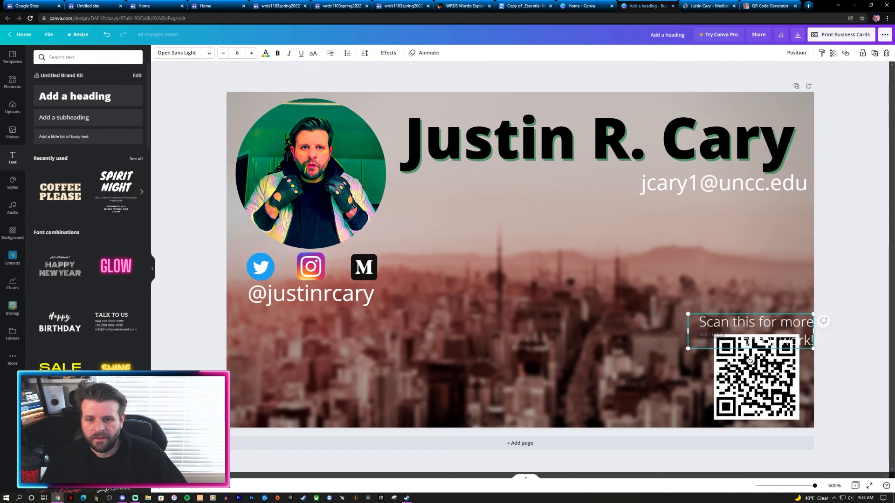
left_click_drag(746, 310, 736, 317)
left_click(851, 298)
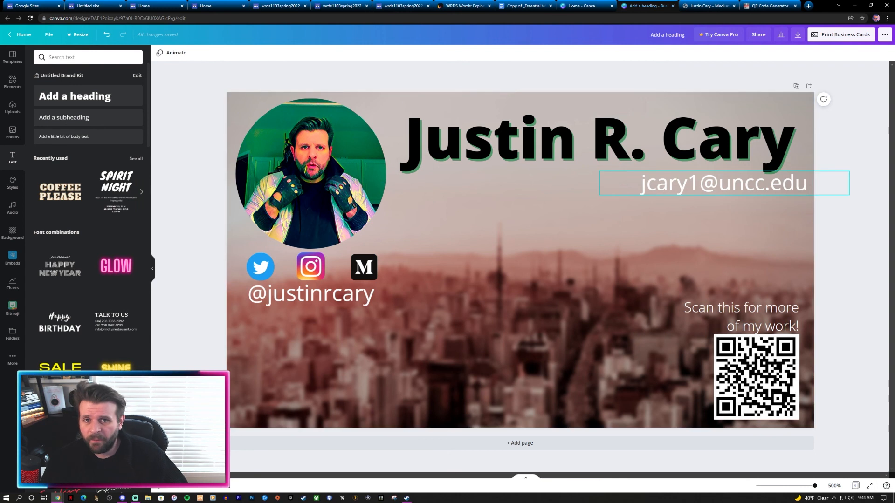
Step: Download the card as a 1050 × 600 px PNG
left_click(798, 34)
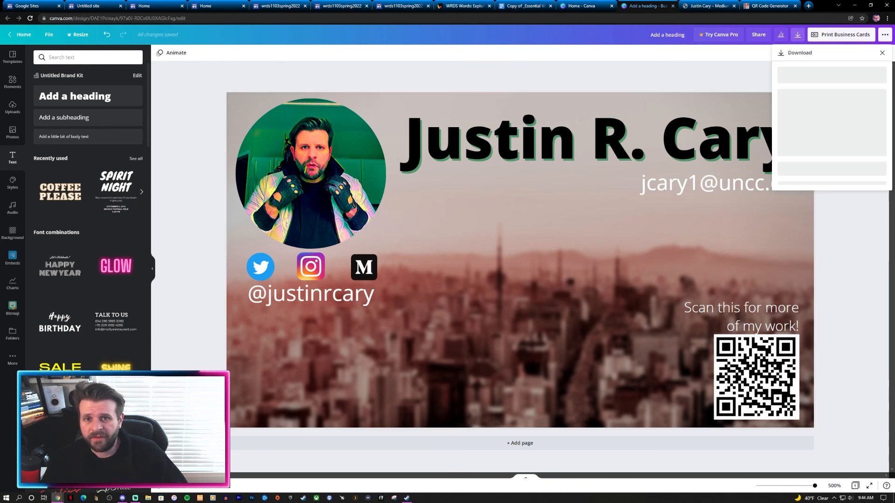
left_click(832, 126)
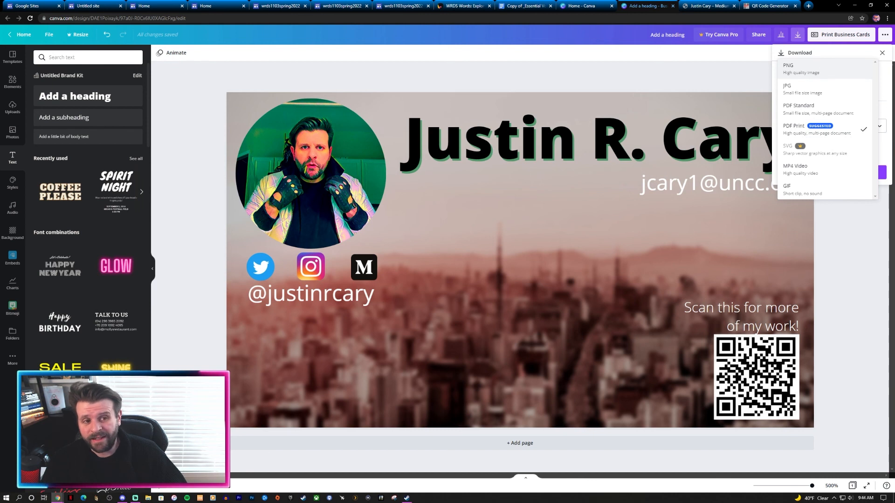
left_click(800, 69)
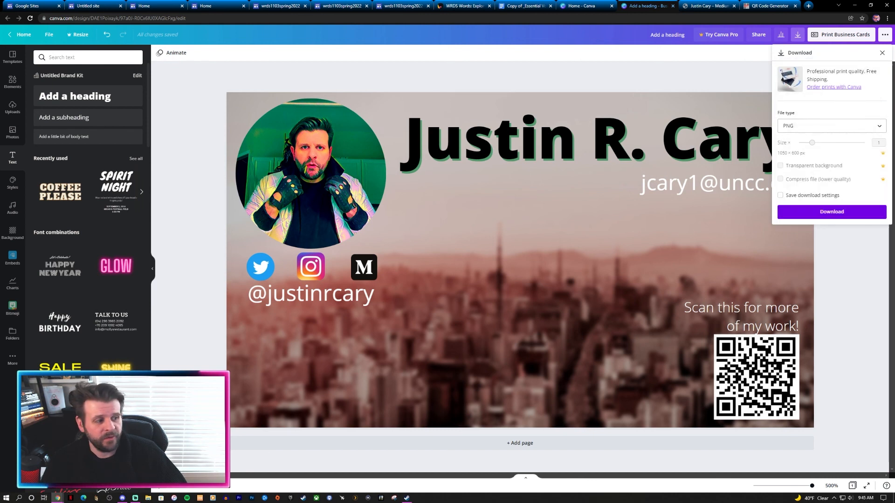
left_click(832, 212)
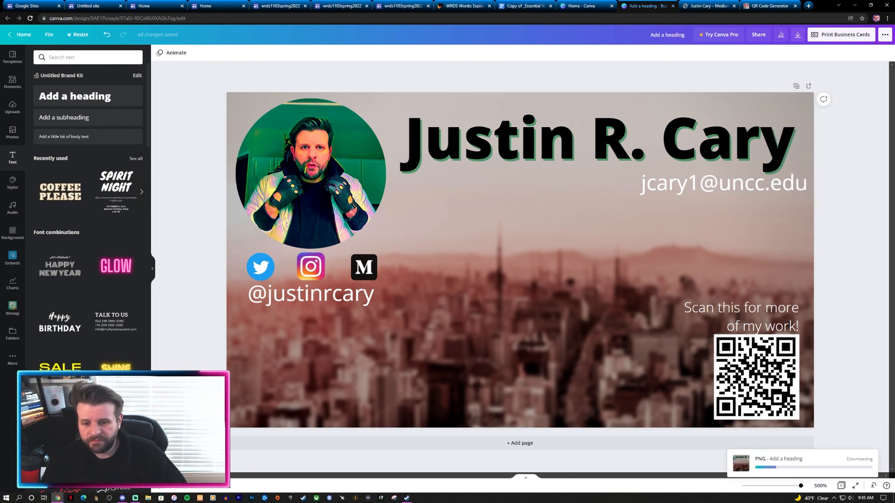